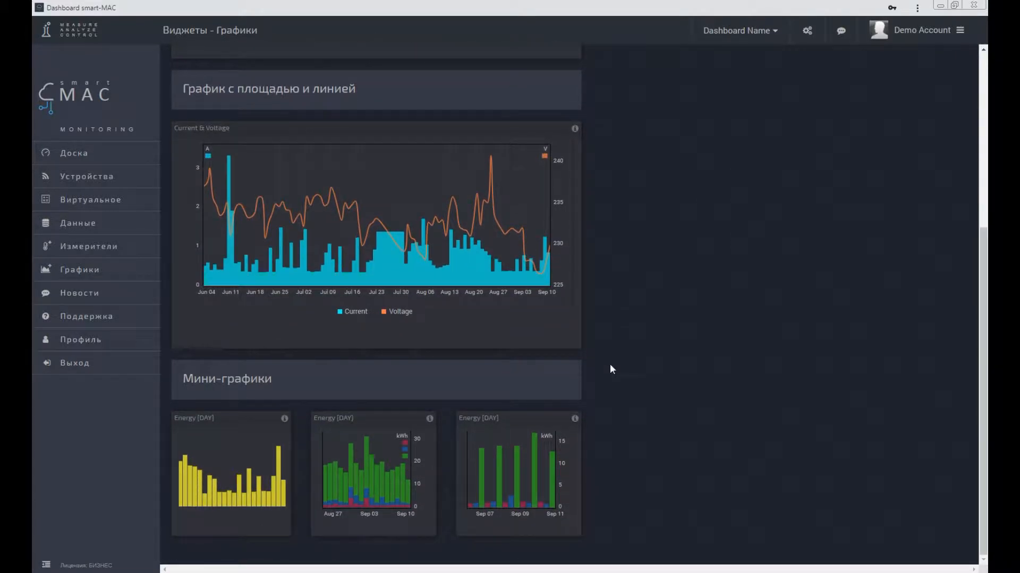
Step: Create the Current & Voltage area-and-line chart widget on the active dashboard
scroll(610, 366, up, 2)
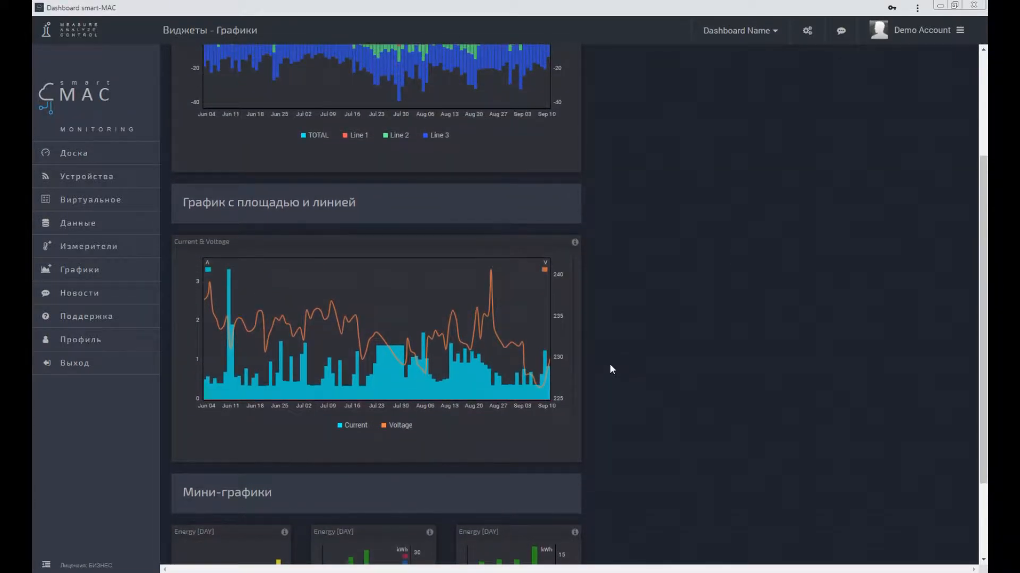
scroll(610, 365, up, 3)
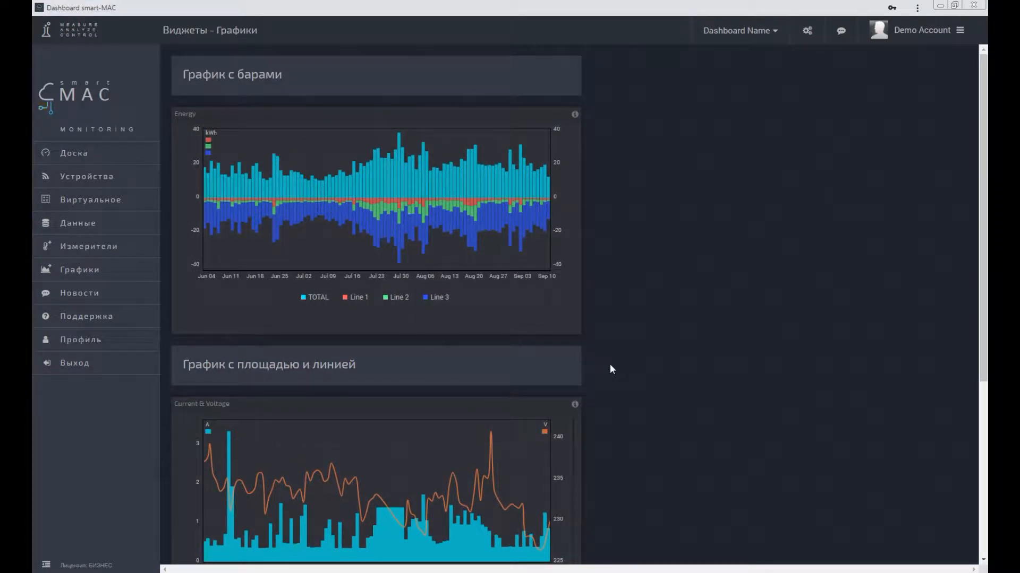
click(421, 463)
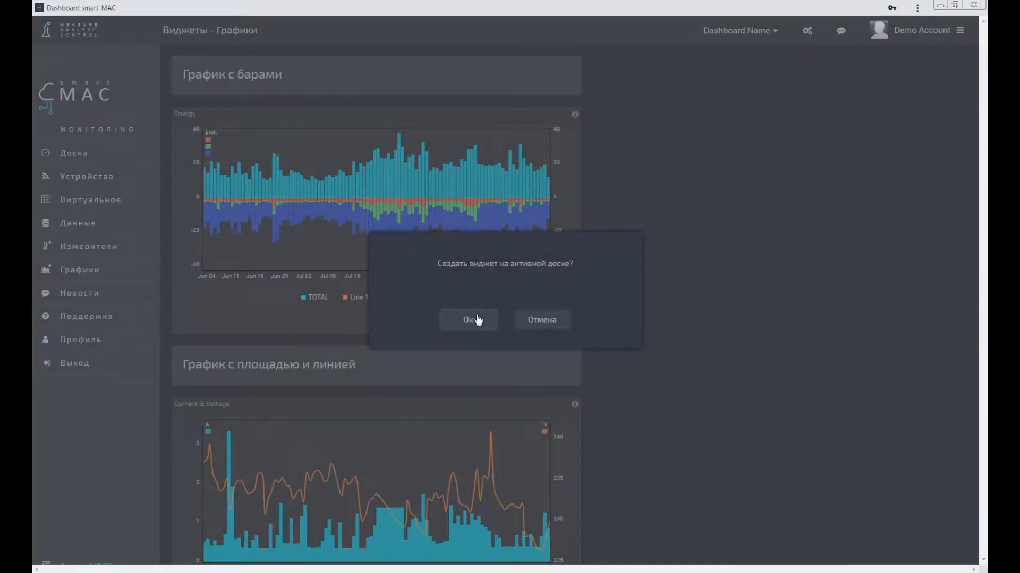
click(477, 319)
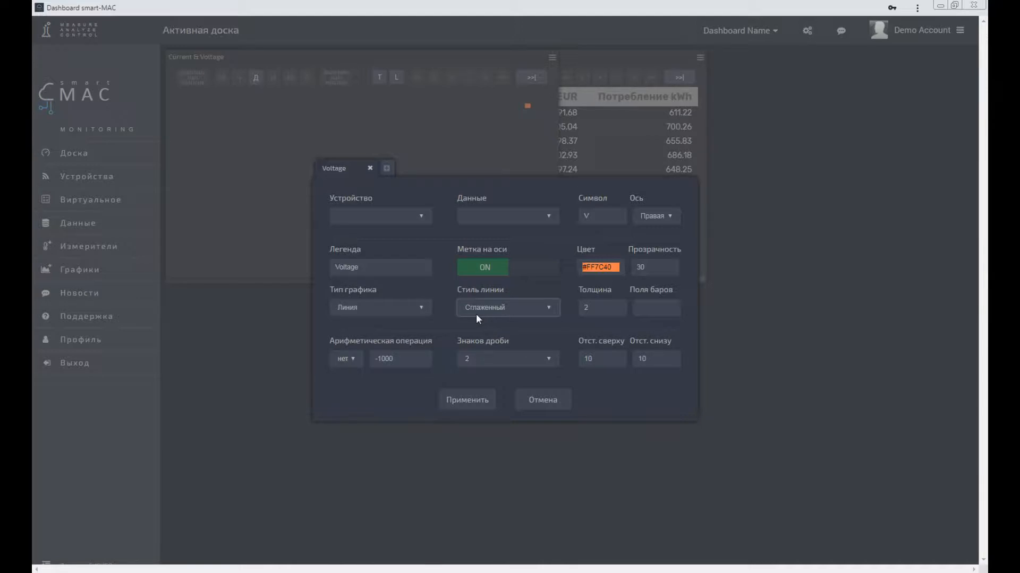
Step: Assign the voltage series to 3-Line Device with data [V1] L1-Voltage, and set its legend to "Voltage L1"
click(417, 218)
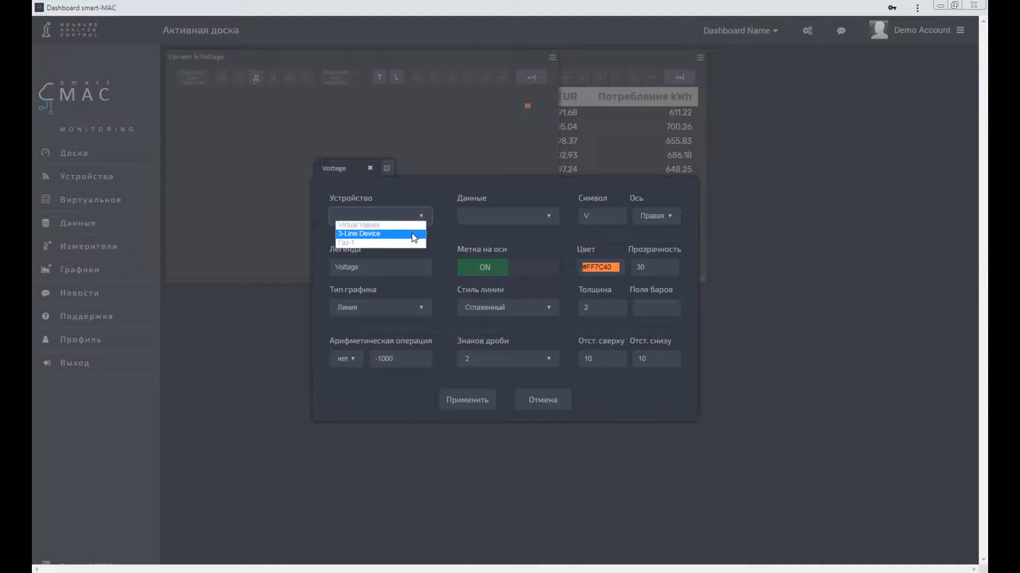
click(414, 235)
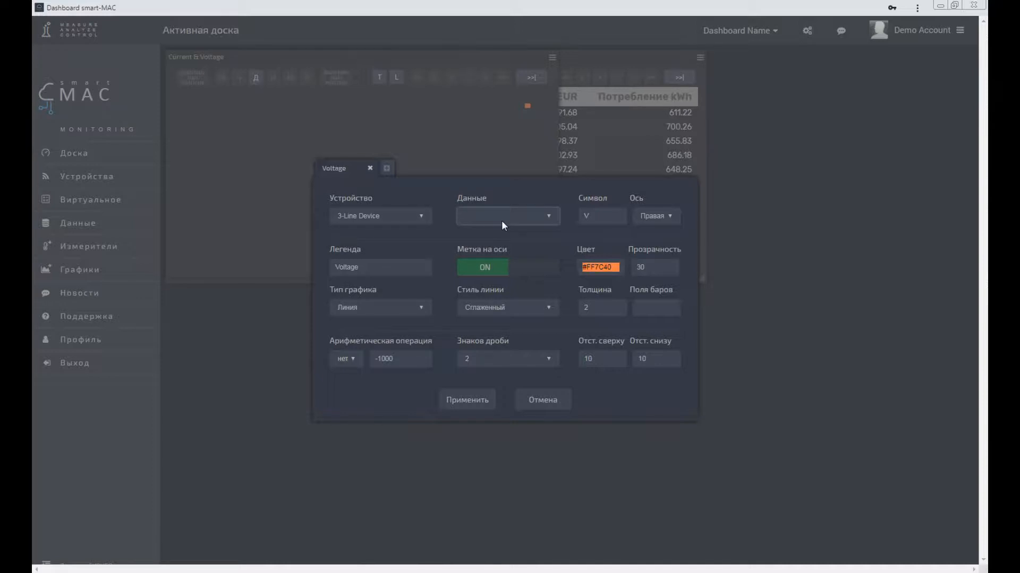
click(521, 221)
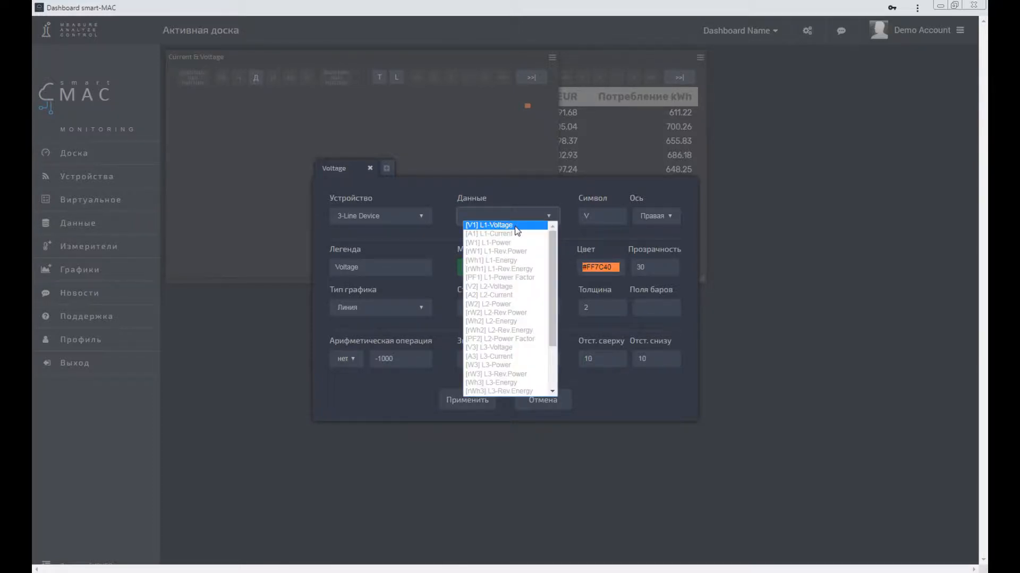
click(516, 226)
click(596, 218)
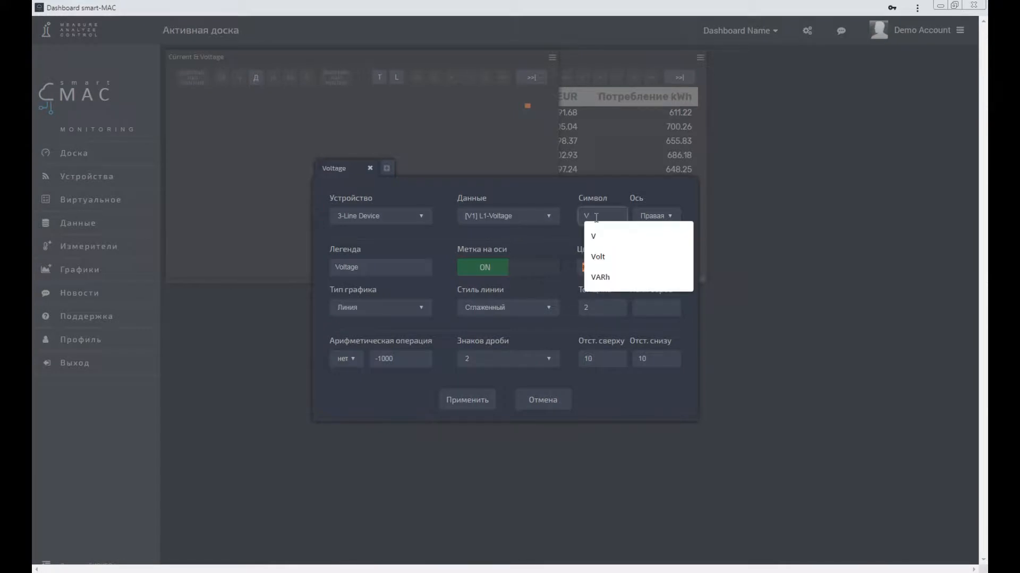
click(563, 234)
click(375, 269)
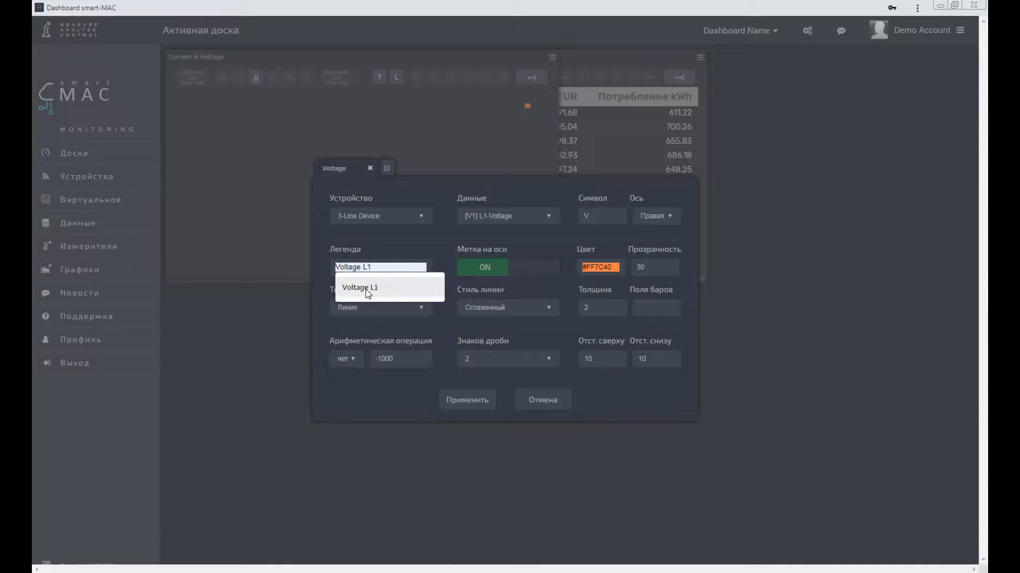
click(365, 289)
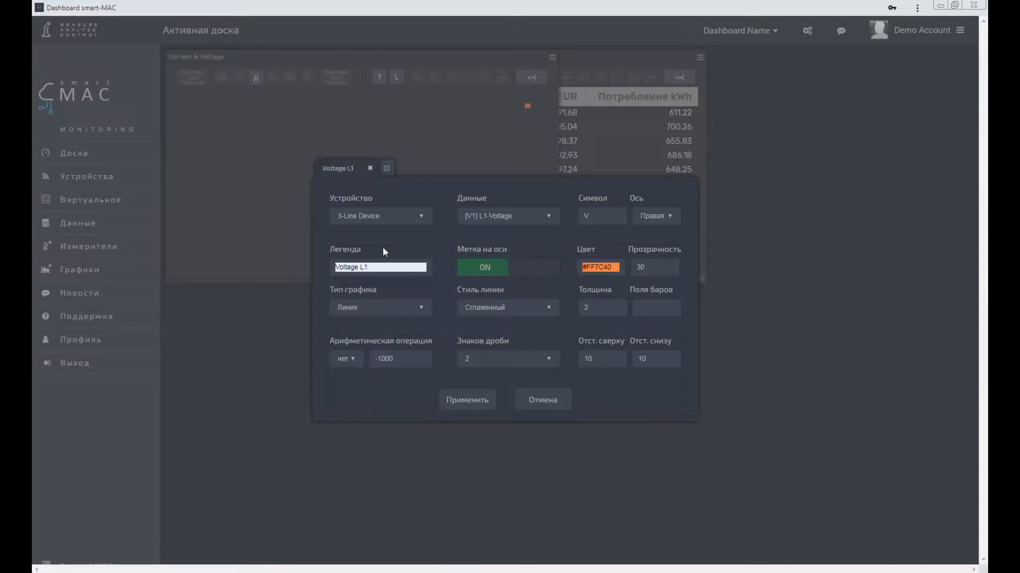
Step: Examine the available chart types, line styles and decimal place options for the Voltage L1 series
click(390, 311)
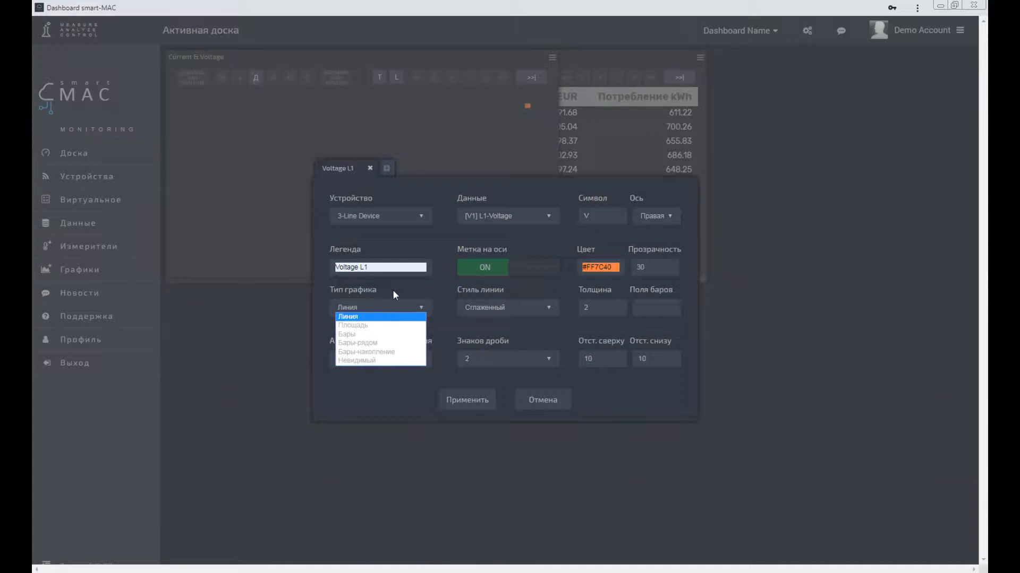
click(393, 292)
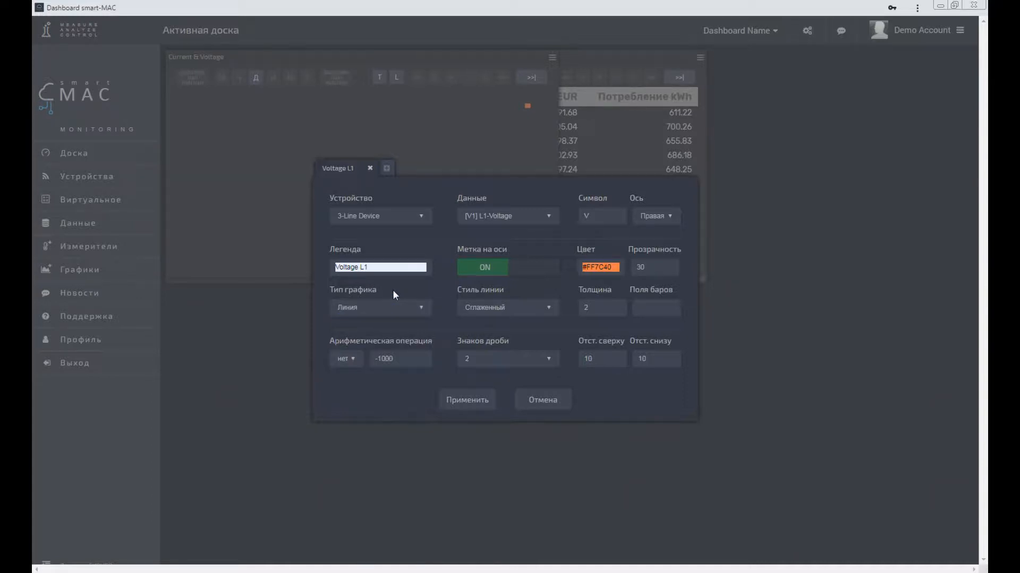
click(496, 308)
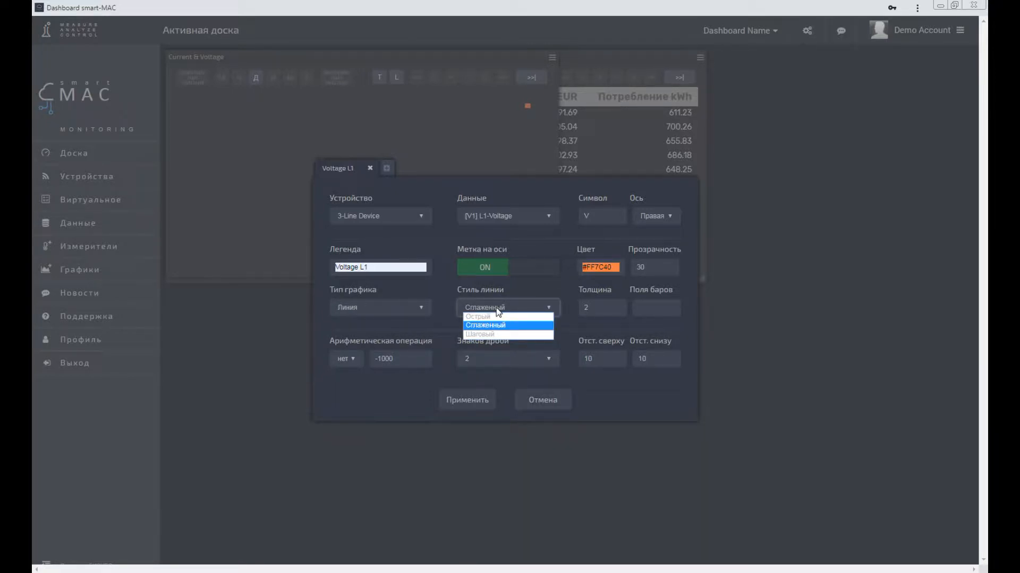
click(496, 308)
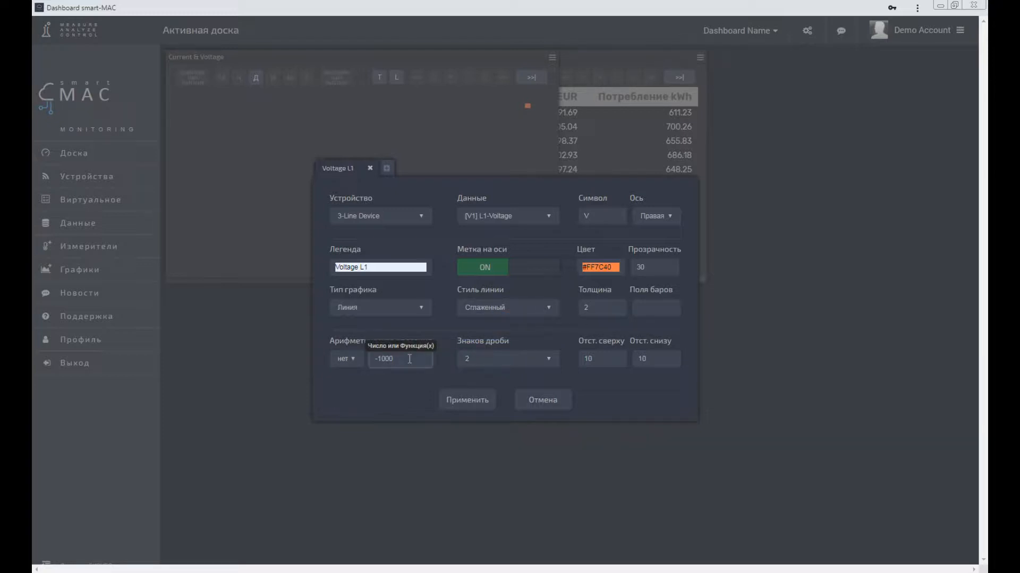
click(485, 360)
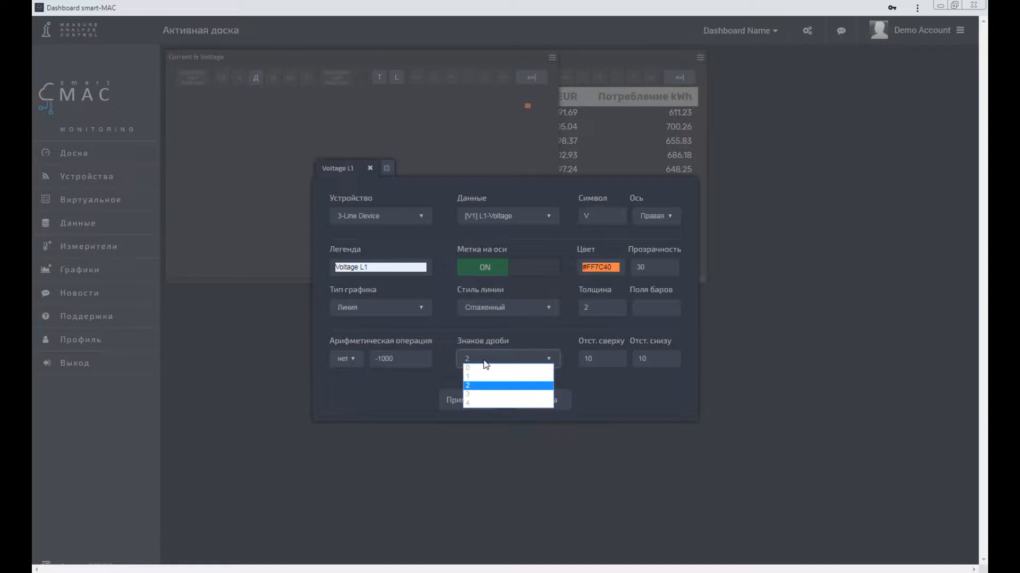
click(484, 361)
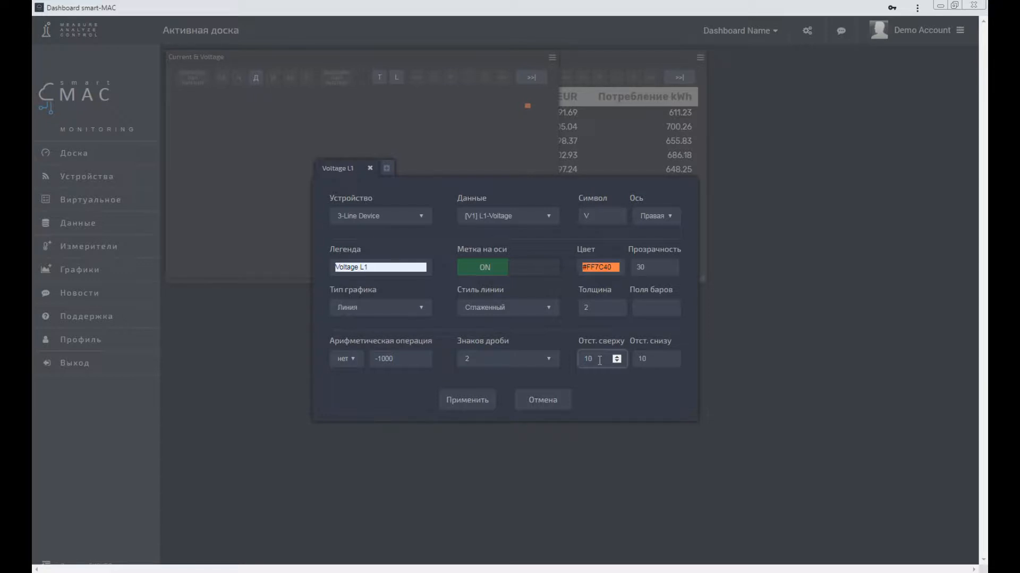
Step: Set the Voltage L1 series' bottom margin to 0 and apply the widget settings
key(Tab)
click(461, 401)
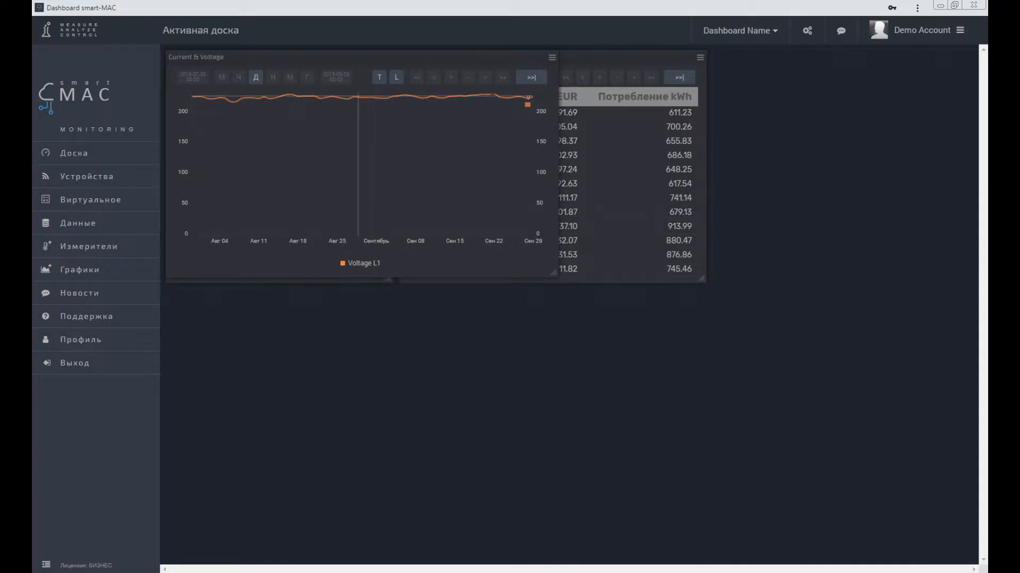
Step: Set the Voltage L1 series' bottom margin to 10 and apply the widget settings
click(552, 57)
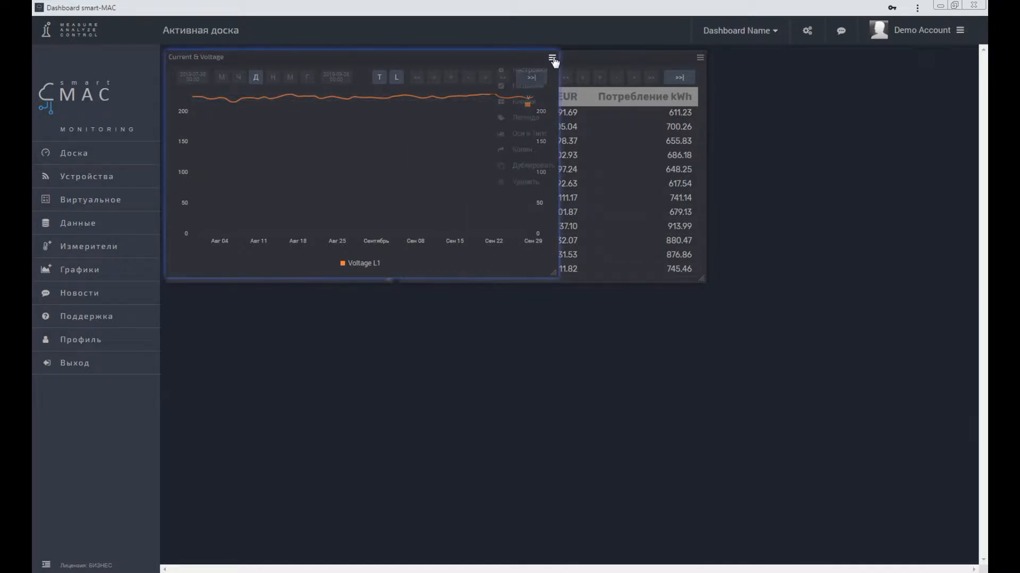
click(545, 75)
click(671, 360)
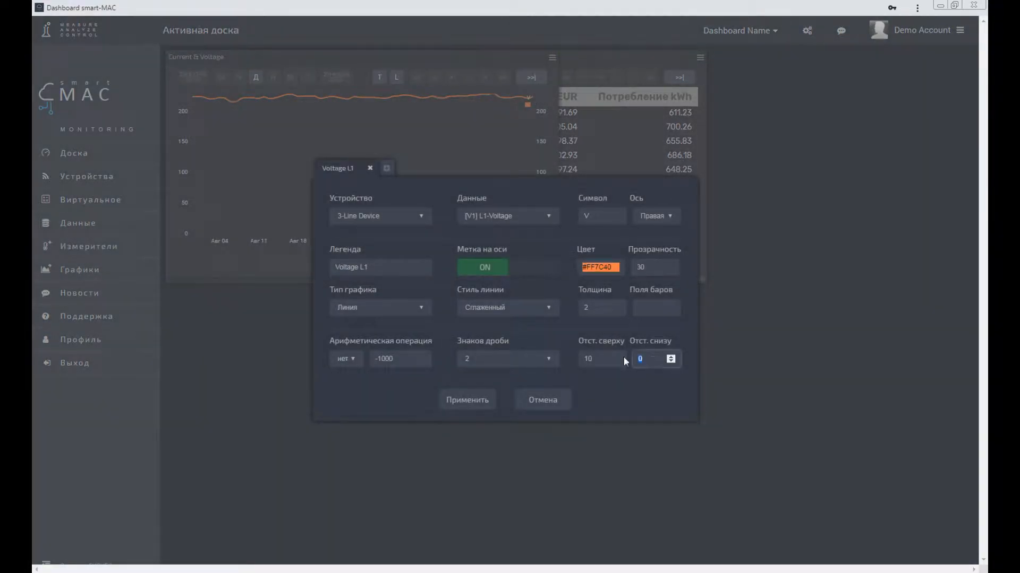
text(10)
click(460, 401)
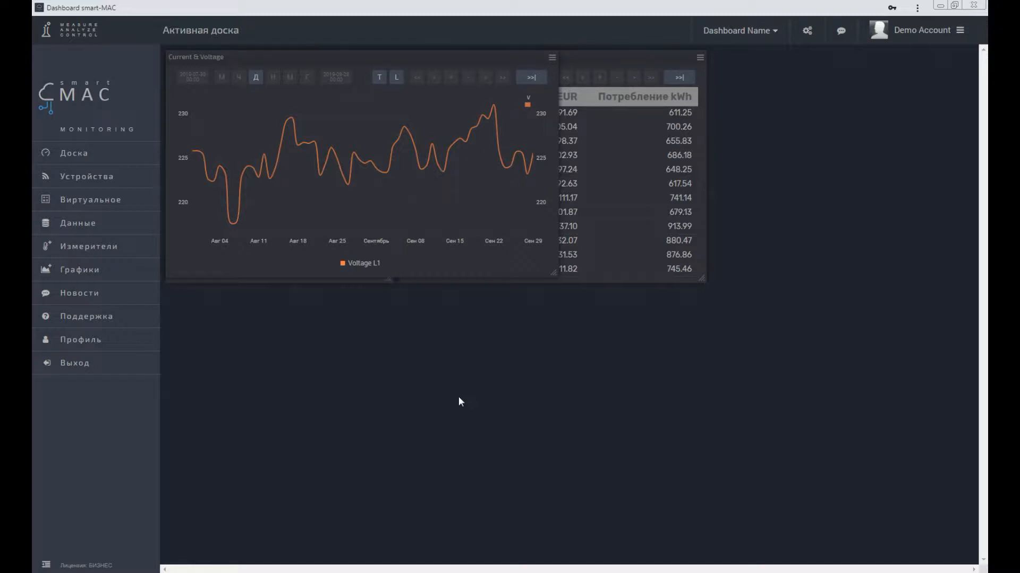
Step: Add a second series to the Current & Voltage chart with [V2] L2-Voltage as its data
click(551, 57)
click(544, 71)
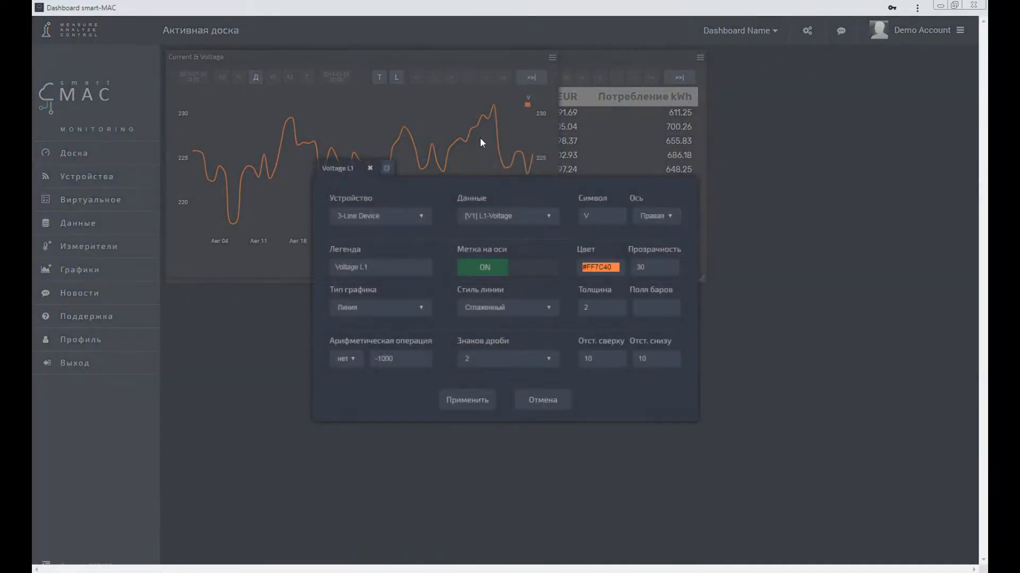
click(386, 170)
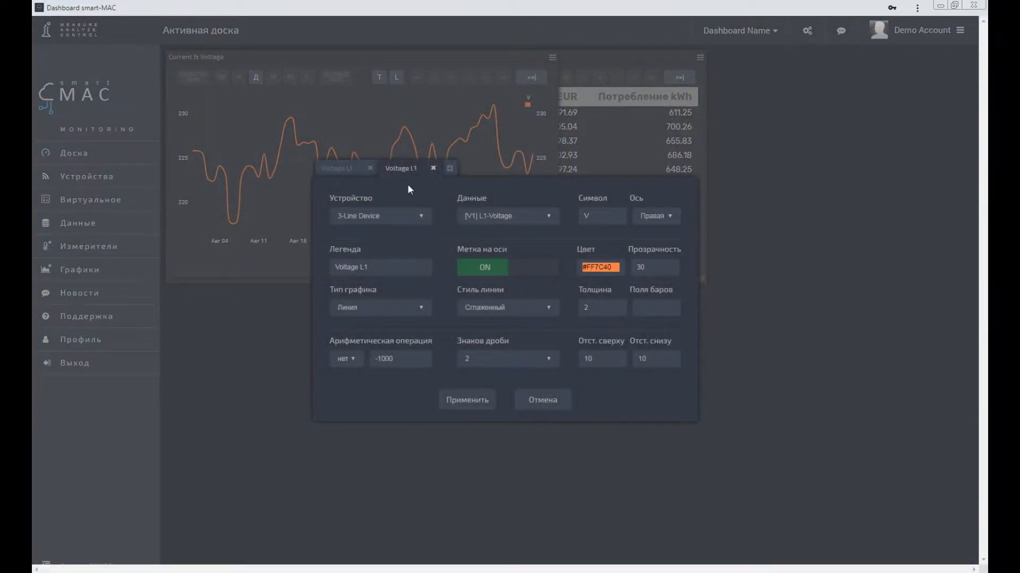
click(501, 215)
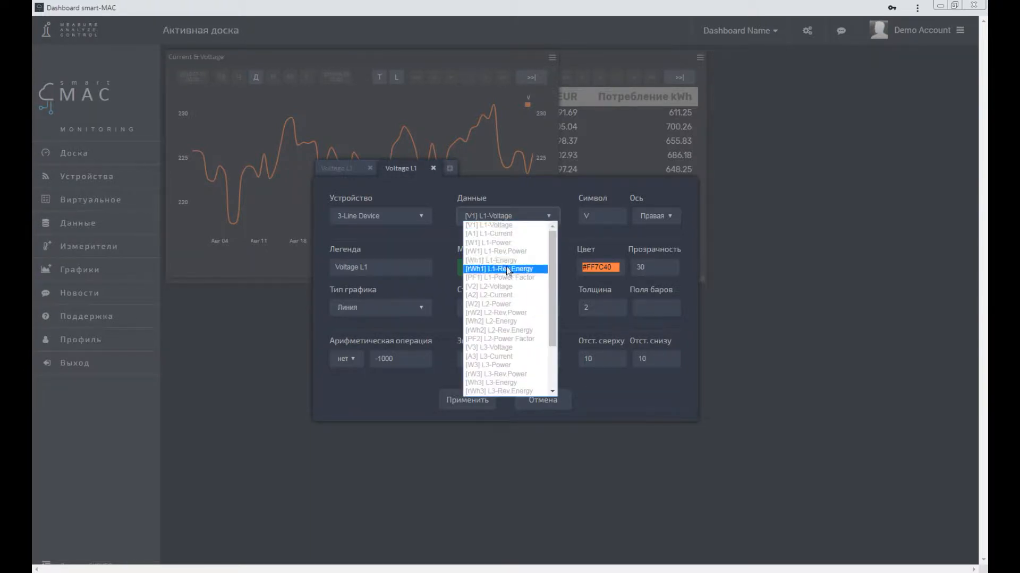
click(507, 287)
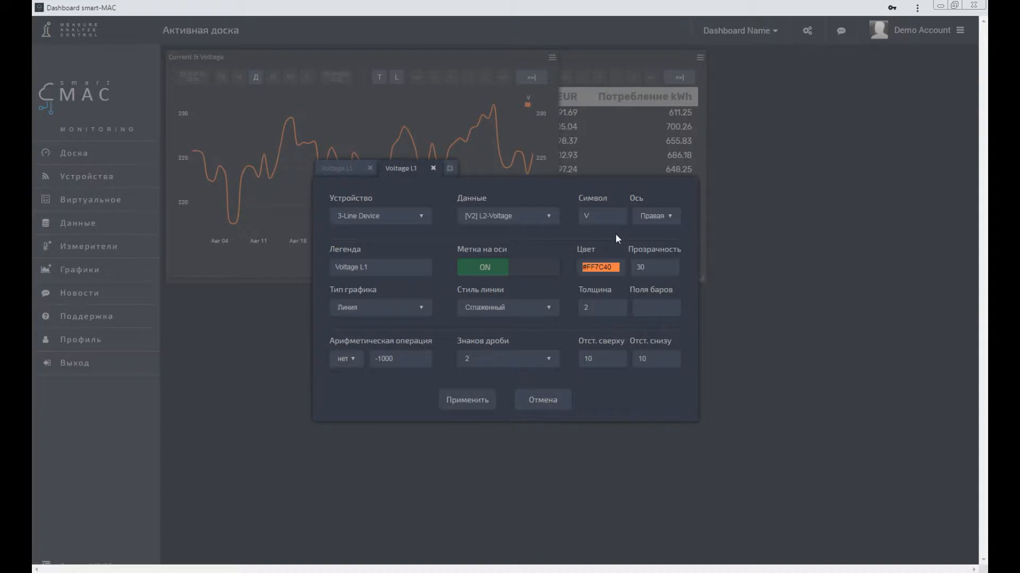
Step: Set the second series' legend to "Voltage L2" and its color to green #7EFF74
click(385, 268)
key(BackSpace)
text(2)
click(599, 267)
click(622, 305)
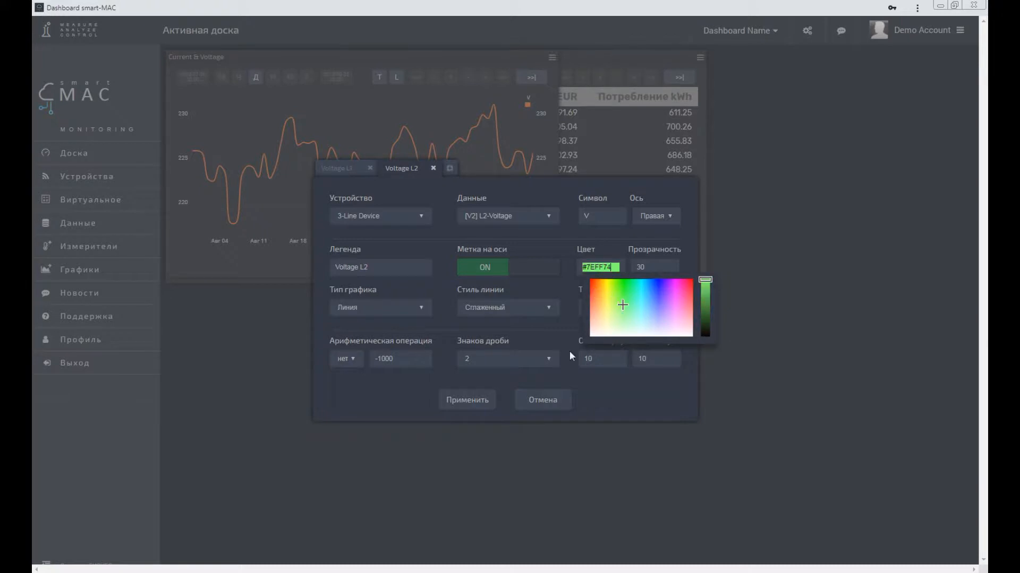
click(462, 375)
Step: Add a third series with data [V3] L3-Voltage, legend "Voltage L3" and a light blue color, and apply the widget settings
click(449, 169)
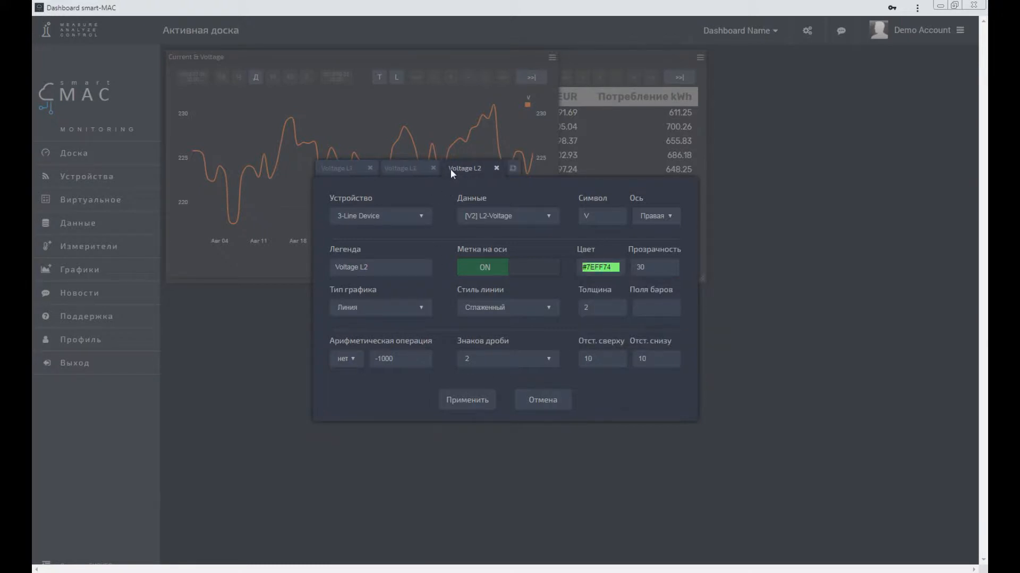
click(511, 215)
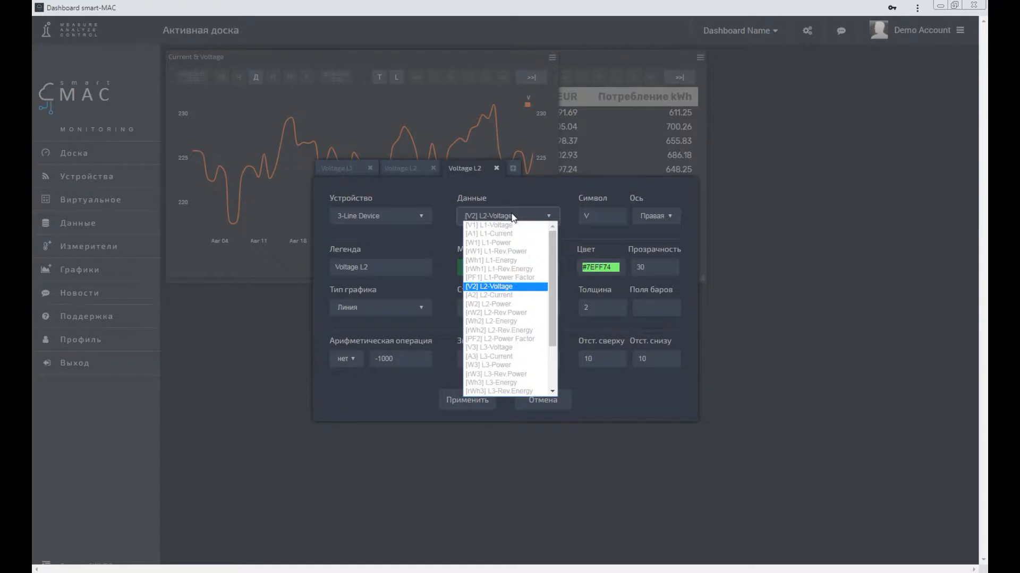
click(489, 348)
click(386, 268)
text(3)
click(596, 265)
click(651, 310)
click(467, 402)
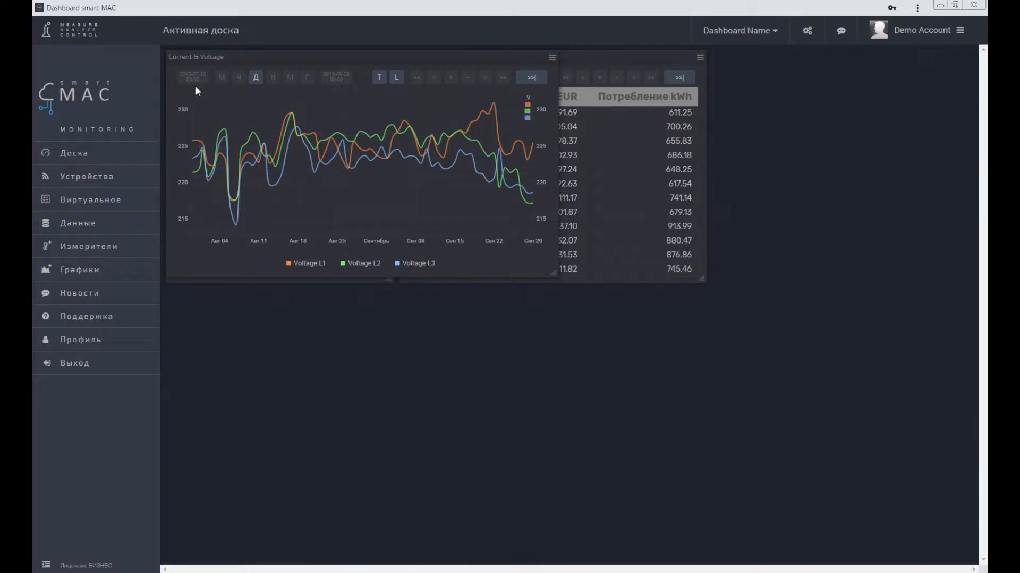
Step: Compare the voltage chart at minute, hour, day, week and month intervals, finishing on the day interval
click(222, 78)
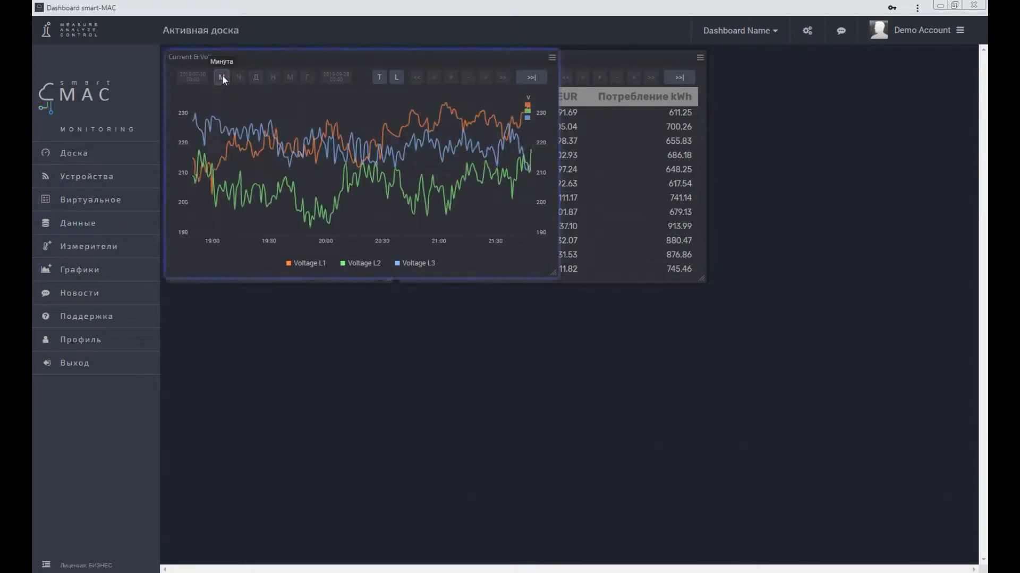
click(238, 78)
click(254, 78)
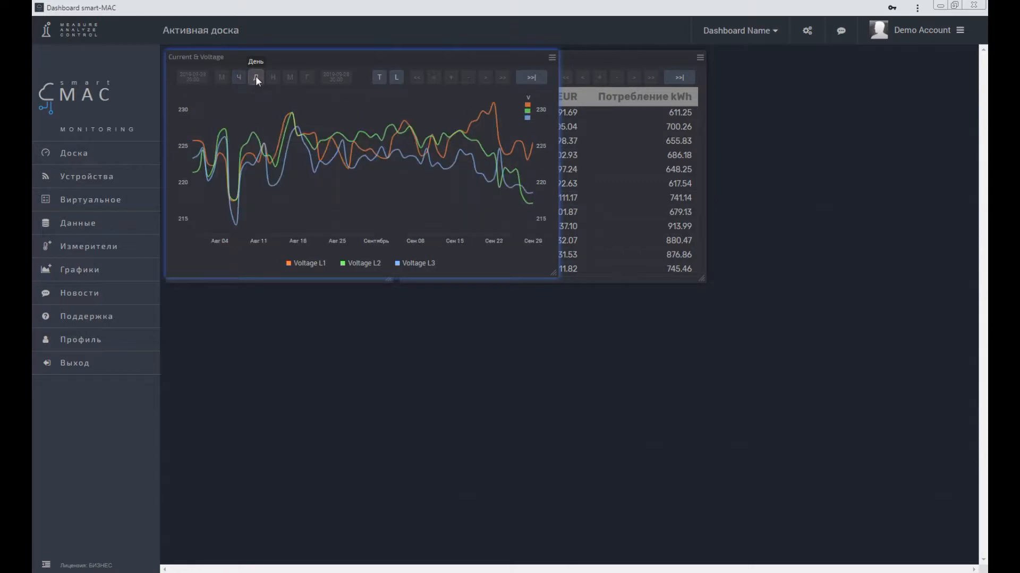
click(273, 77)
click(293, 78)
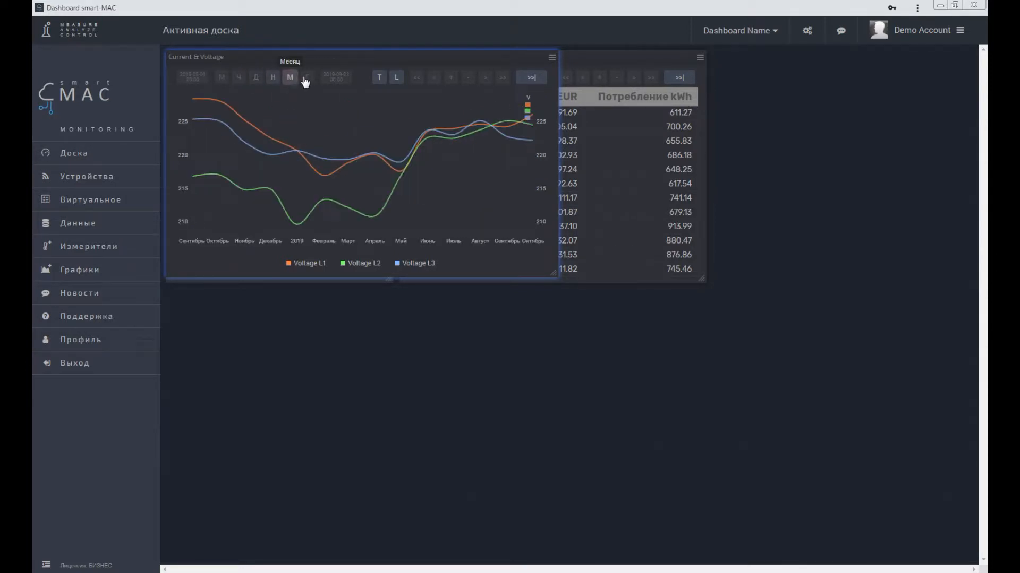
click(238, 78)
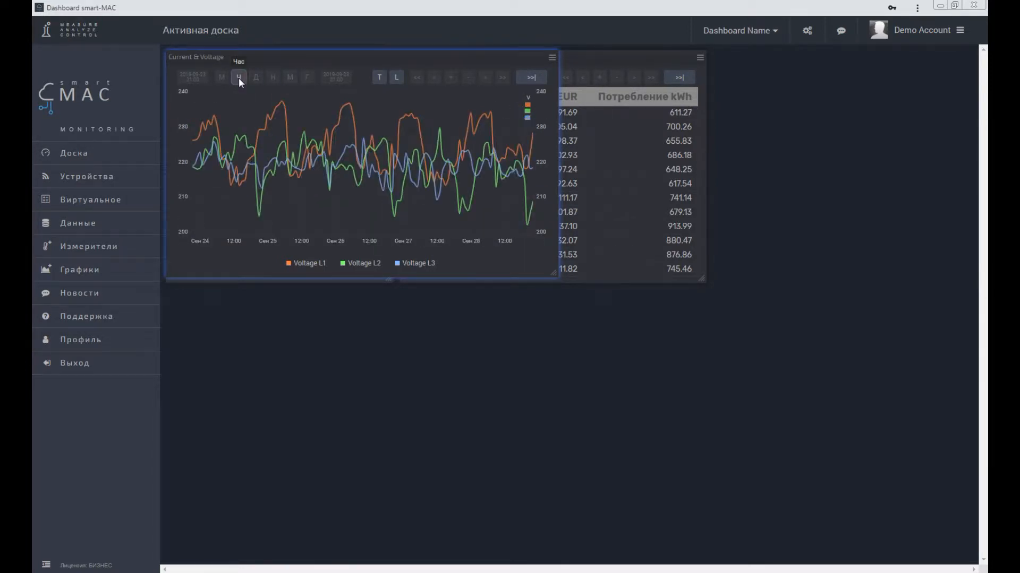
click(222, 78)
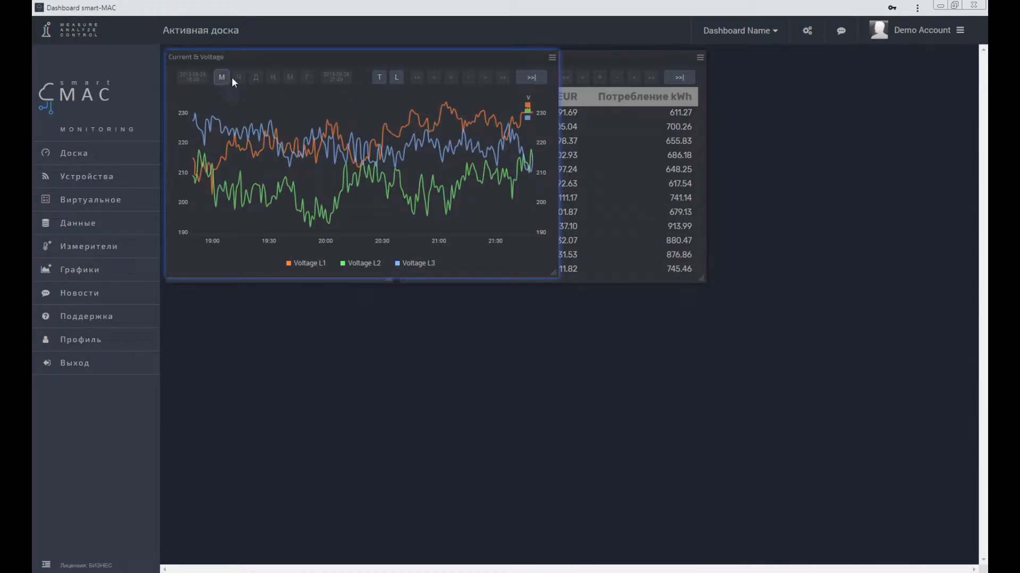
click(239, 78)
click(256, 78)
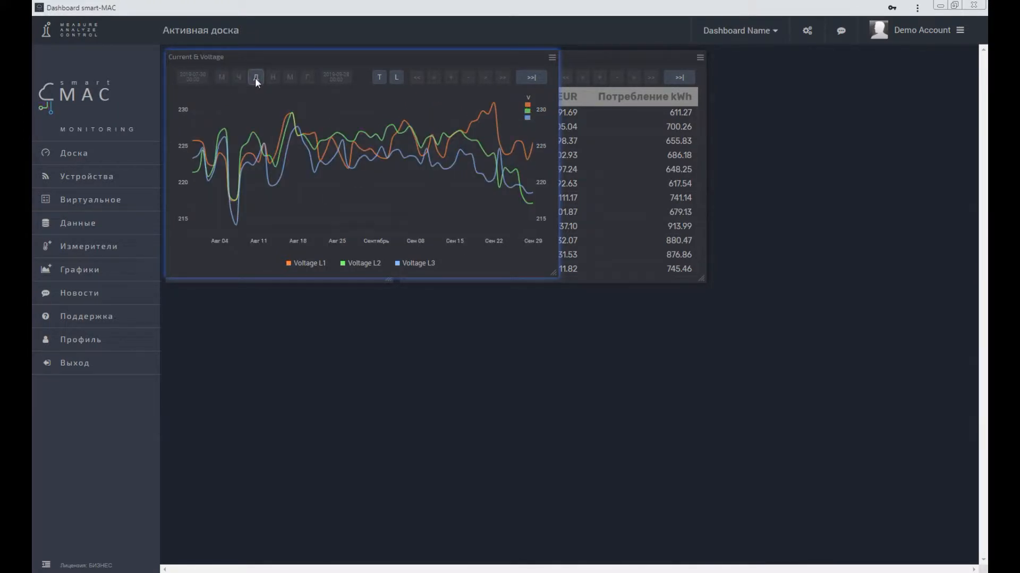
Step: Examine the voltage chart's start and end date settings, and shift the displayed period back and forward
click(196, 77)
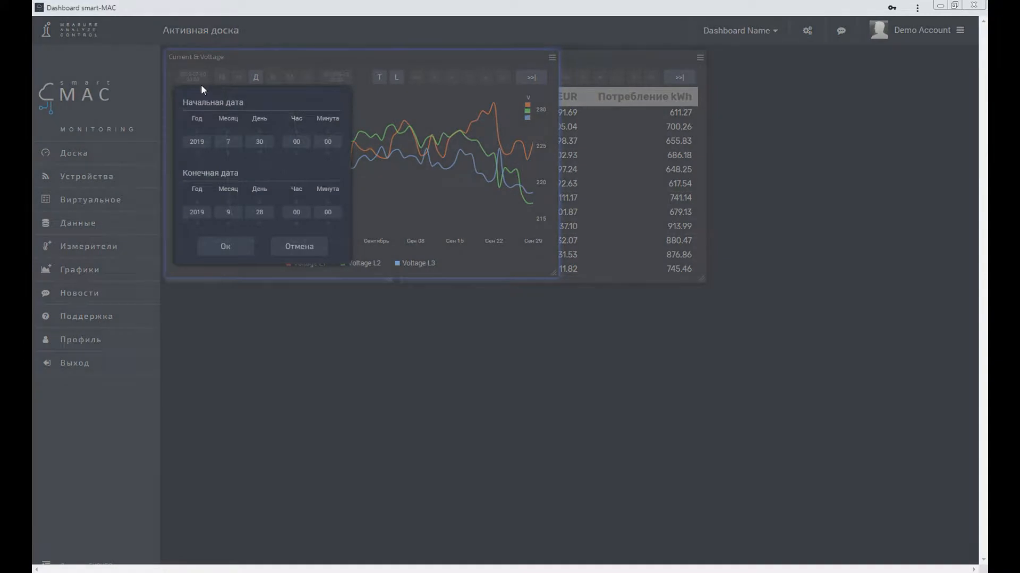
click(306, 248)
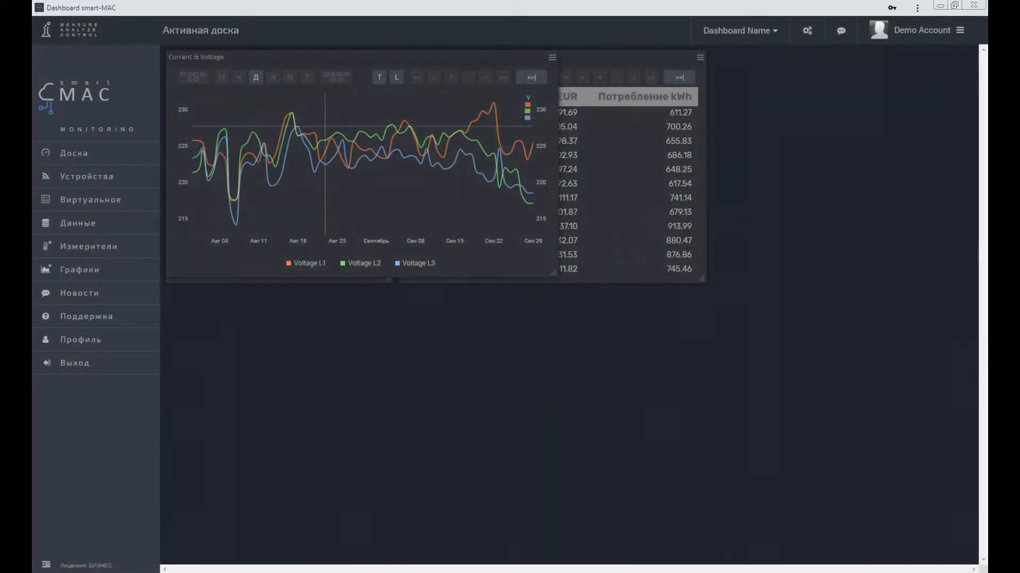
click(434, 78)
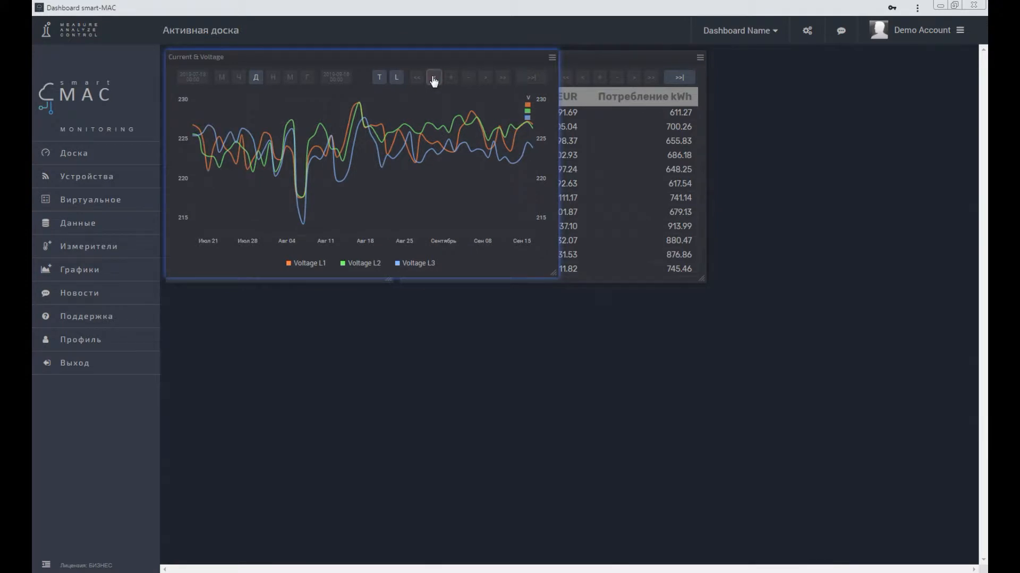
click(434, 79)
click(486, 80)
click(486, 79)
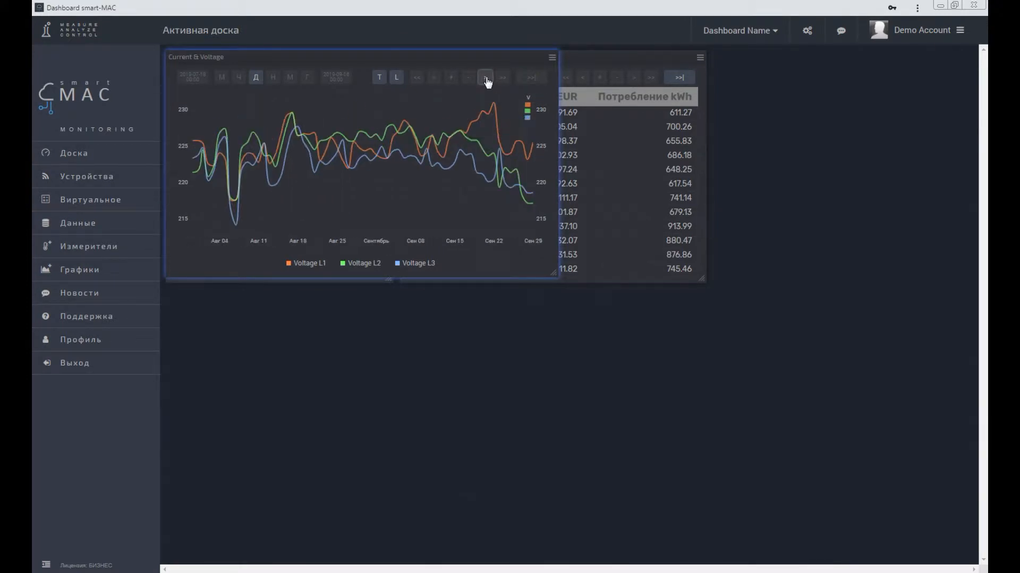
Step: Narrow the voltage chart's displayed time span and widen it again
click(451, 78)
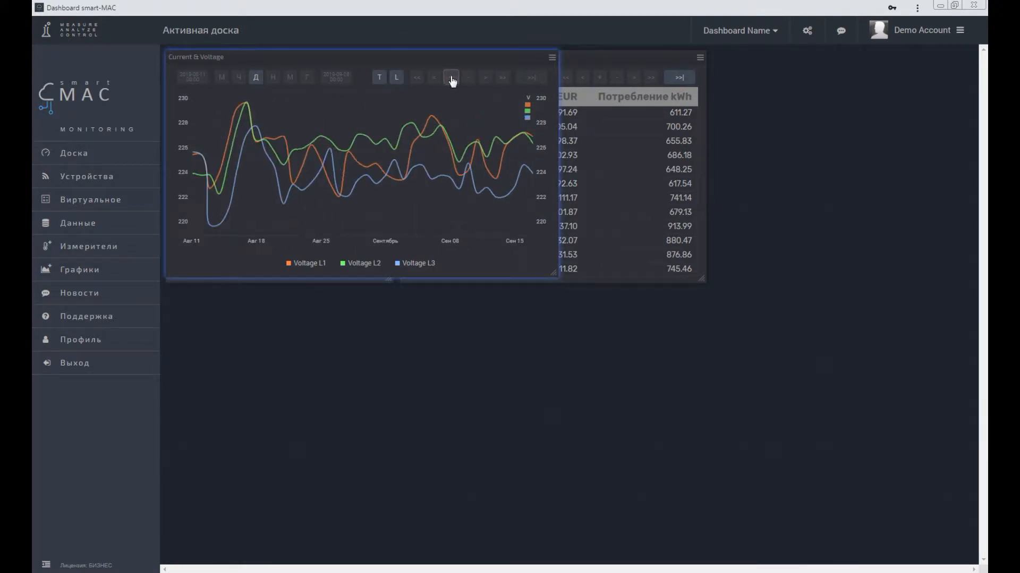
click(450, 78)
click(470, 80)
click(469, 80)
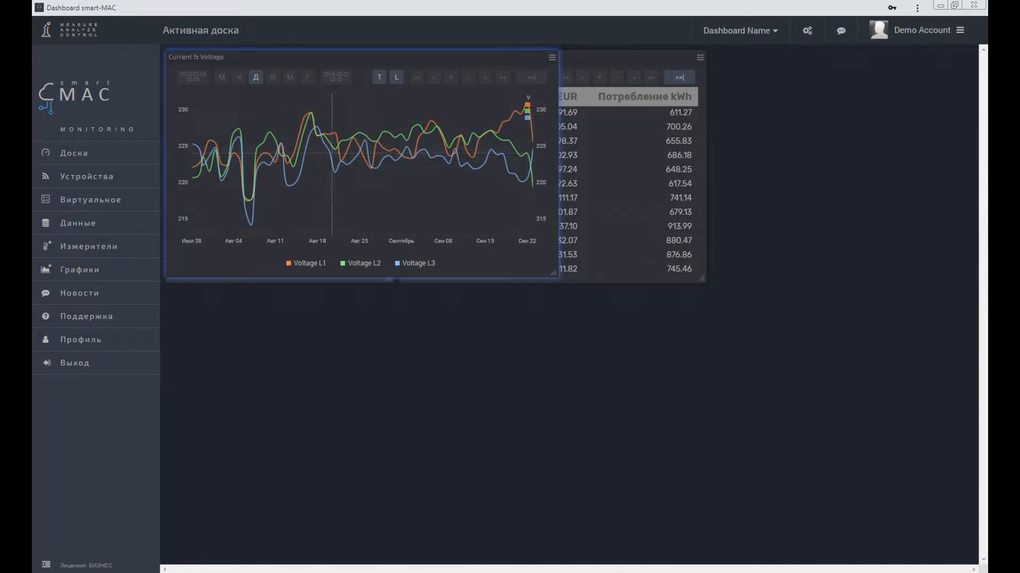
Step: Zoom the voltage chart into about August 19 to September 11, and return it to the latest data
drag(324, 115, 467, 124)
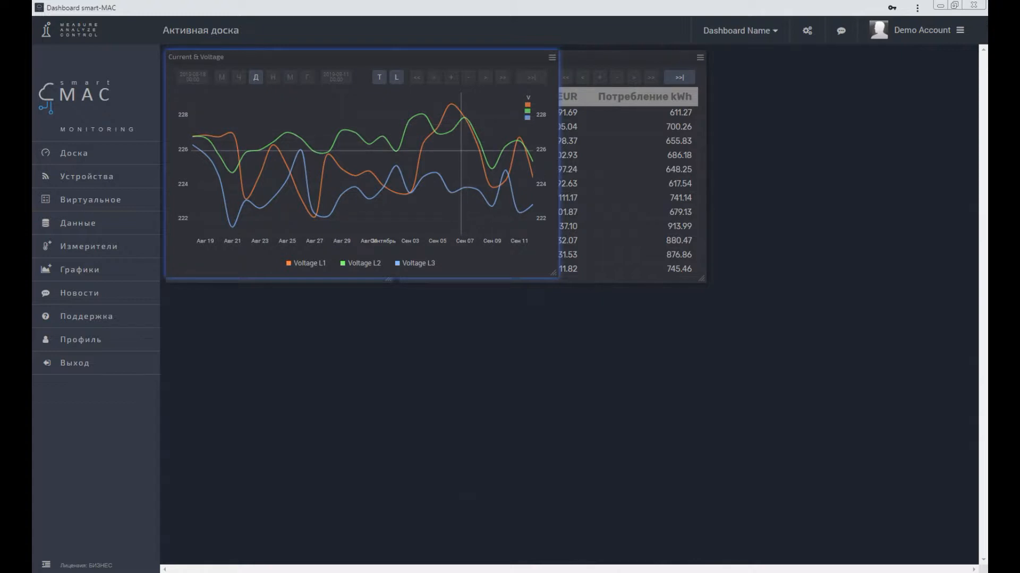
mouse_move(461, 150)
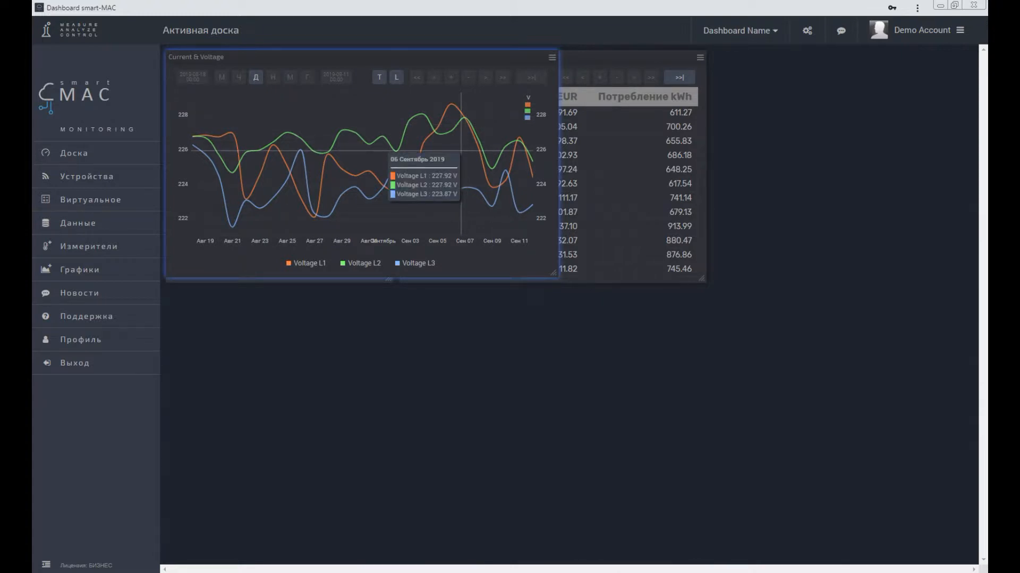
click(531, 77)
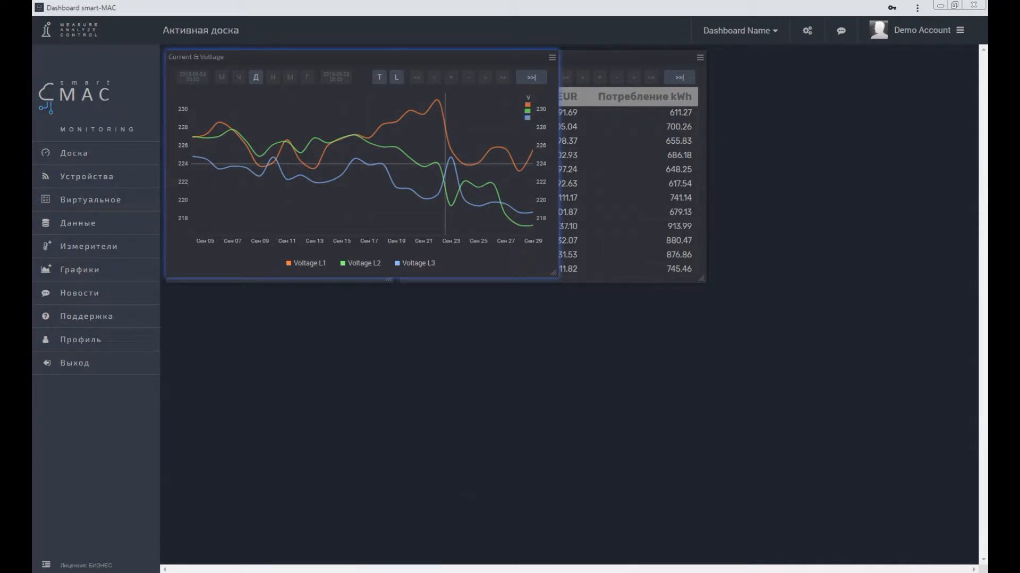
mouse_move(445, 163)
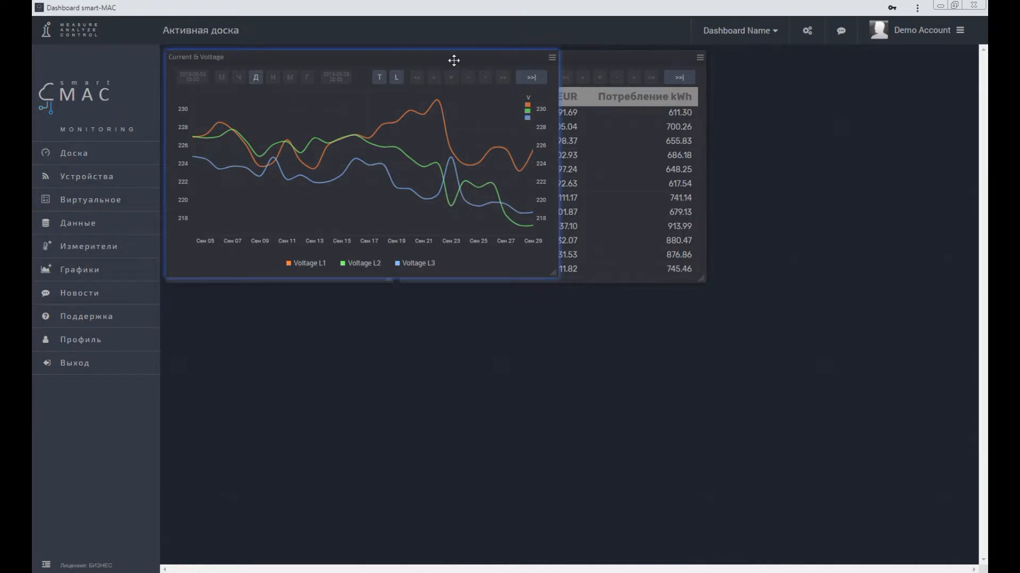
Step: Place the Current & Voltage chart below the other widgets, widened to the Voltage & Energy table's outer edge, and save the dashboard settings
drag(452, 58, 432, 293)
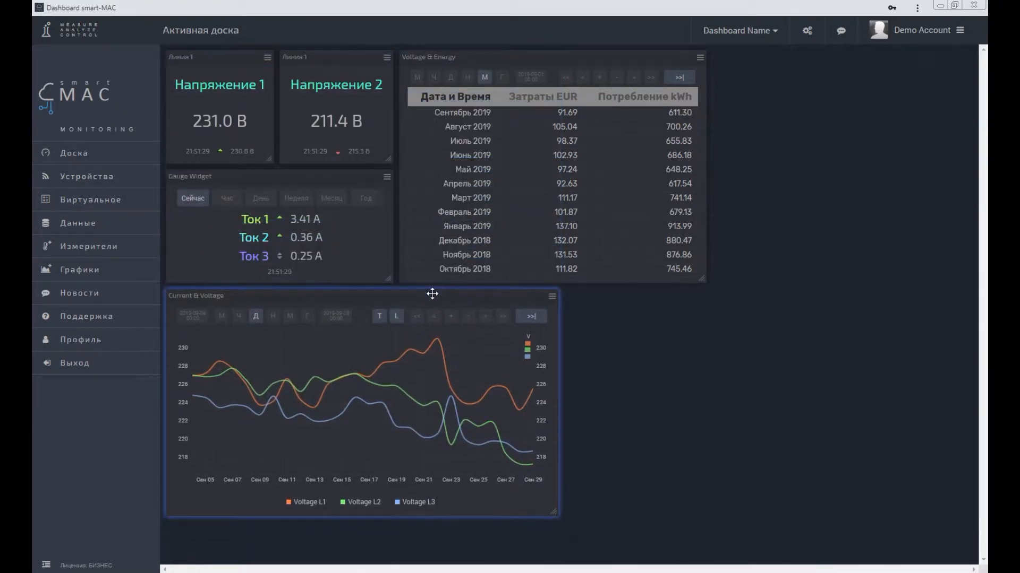
drag(554, 513, 705, 522)
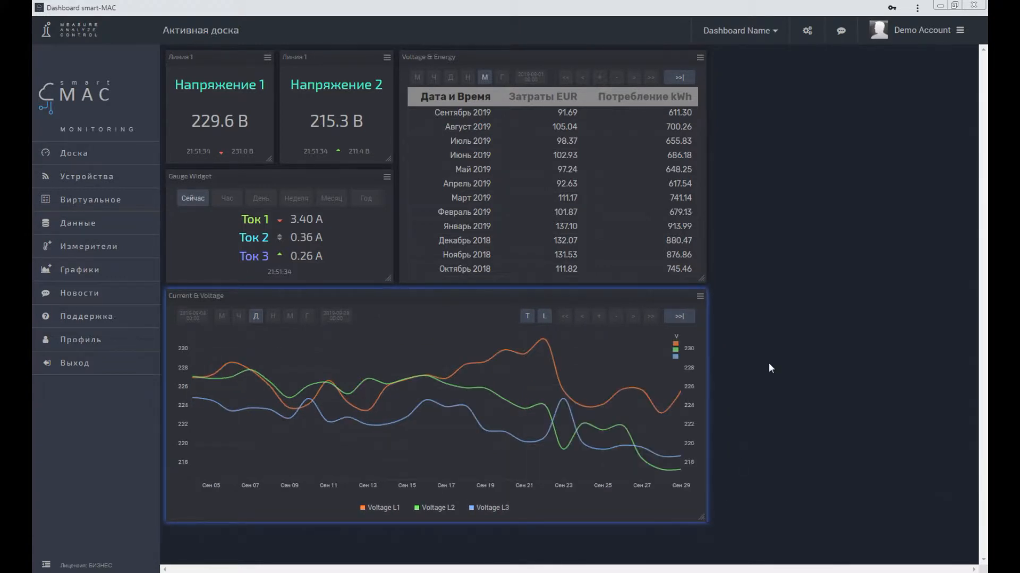
click(814, 33)
click(804, 167)
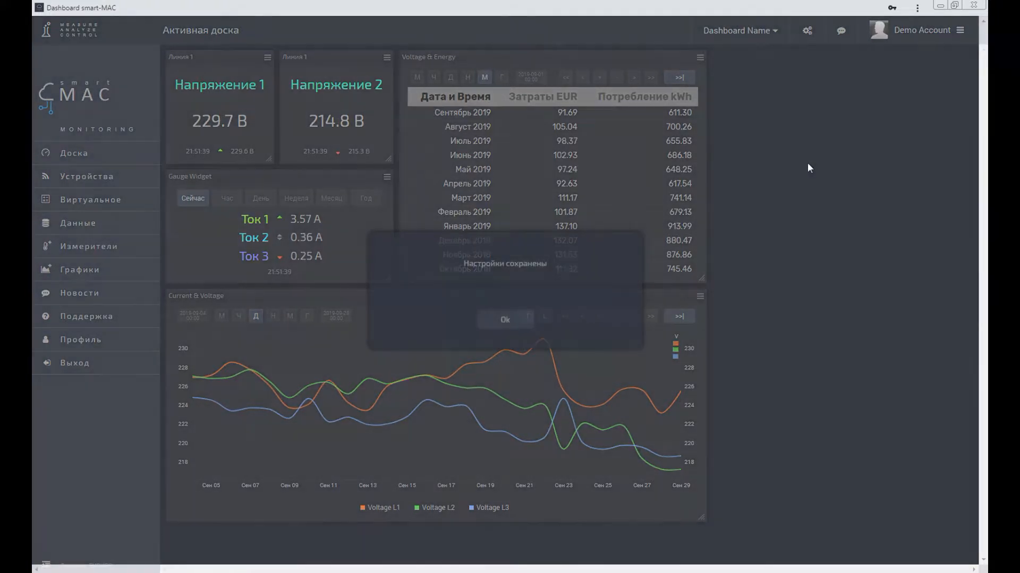
click(509, 319)
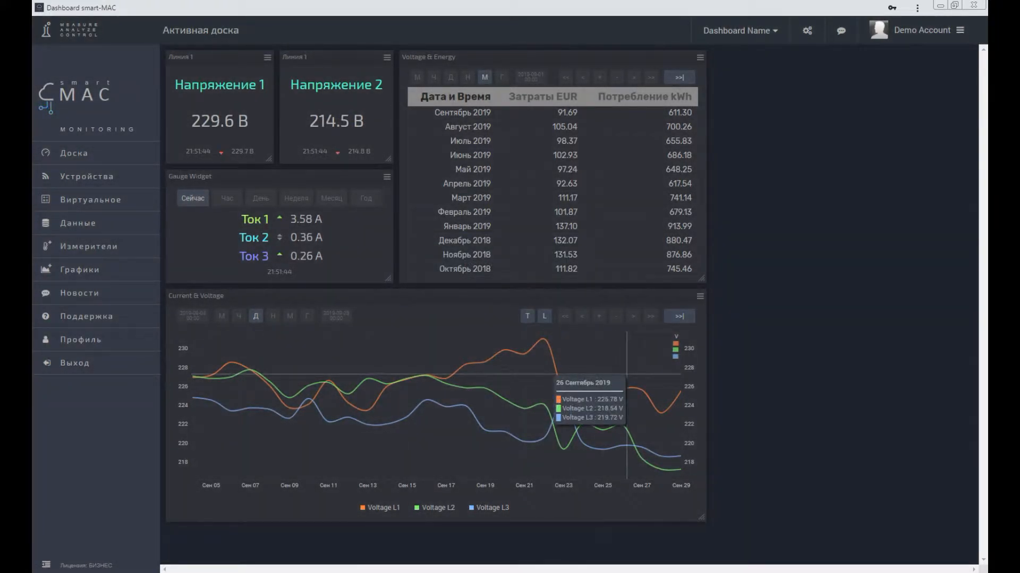
Step: Add a fourth series to the Current & Voltage chart with [W1] L1-Power as its data
click(700, 296)
click(677, 306)
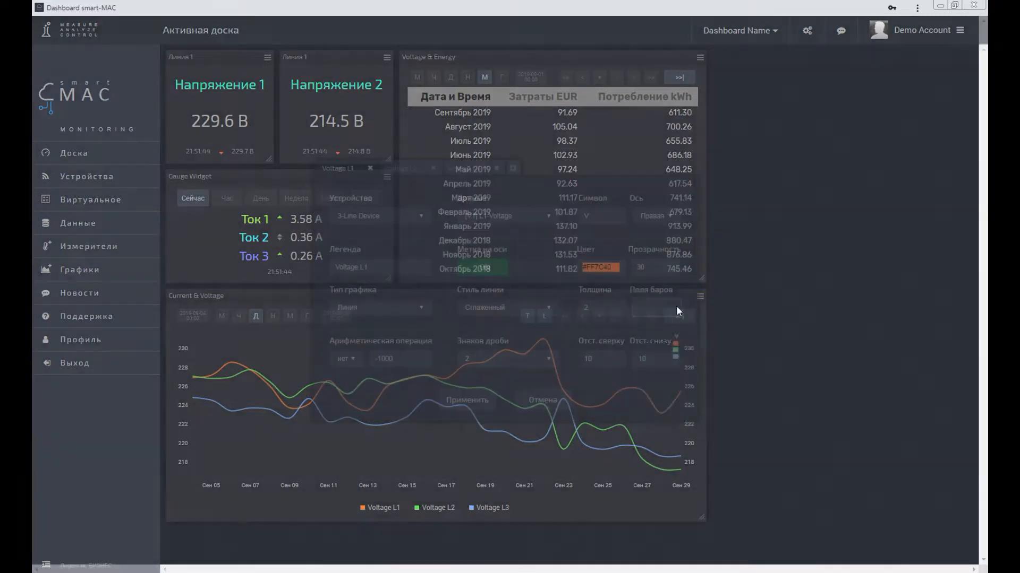
click(513, 168)
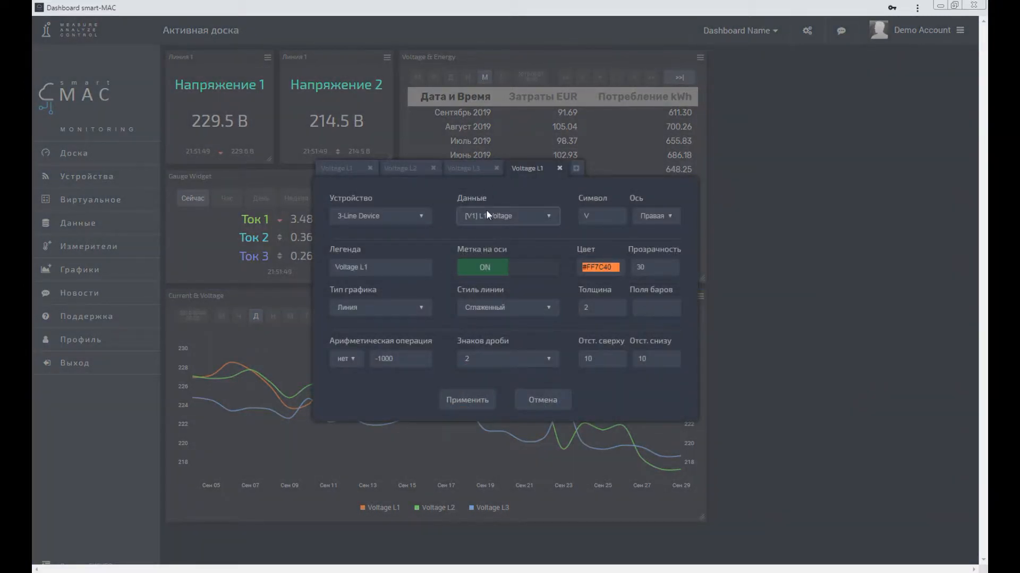
click(502, 217)
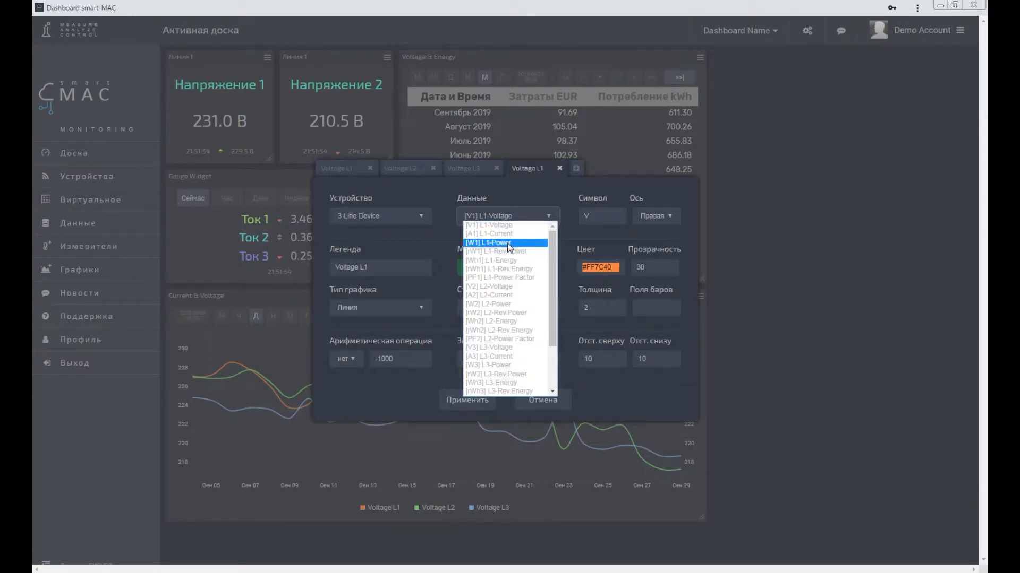
click(508, 244)
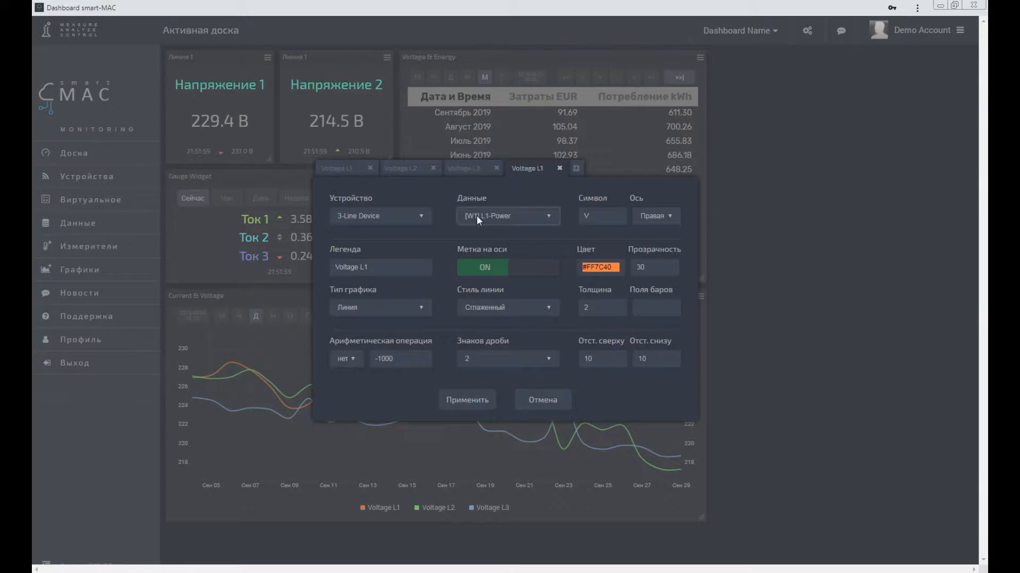
Step: Set the fourth series' symbol to Wh, its legend to "Power L1" and its color to green #5DFF62
key(Tab)
drag(372, 269, 263, 255)
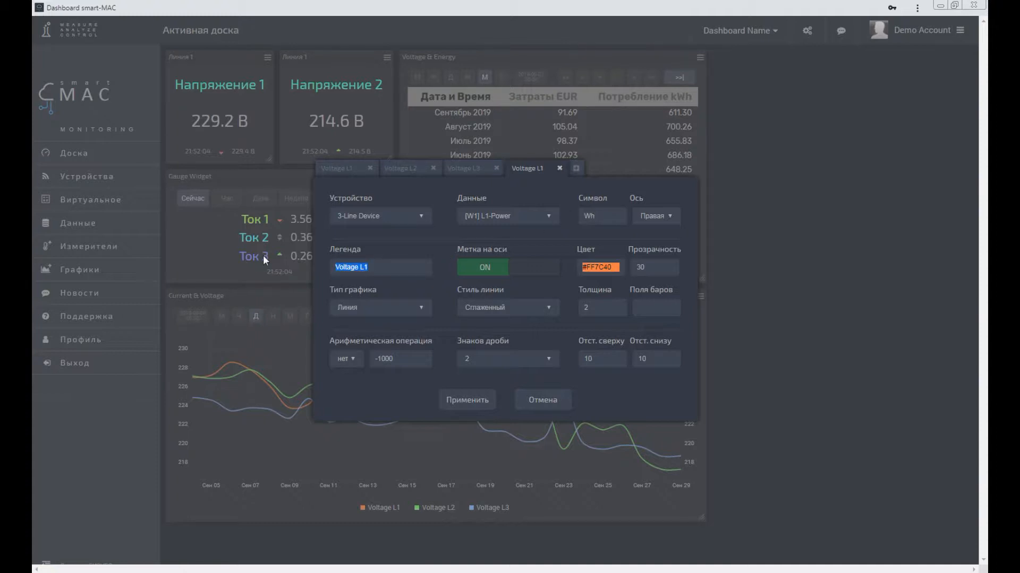
text(P)
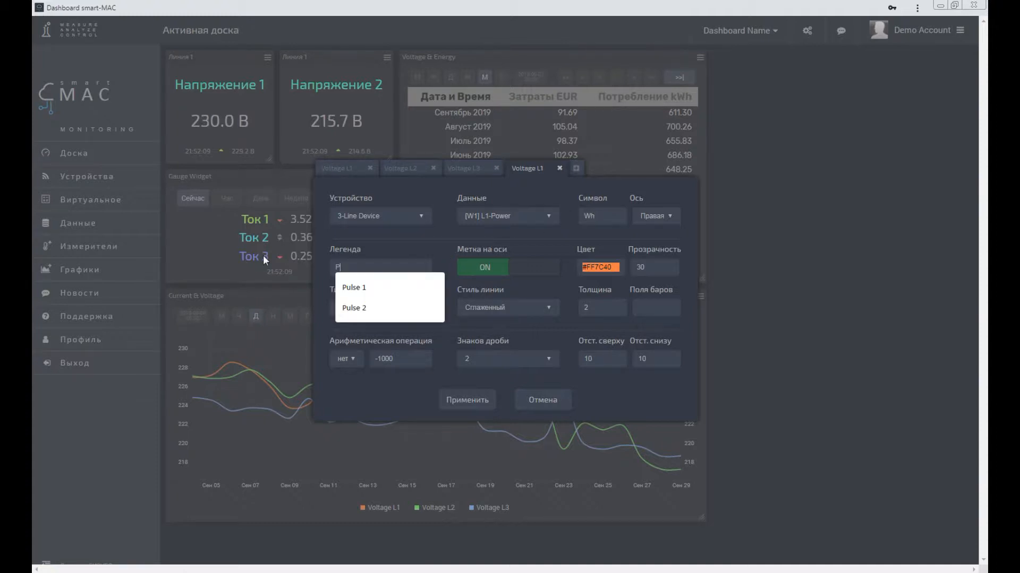
text(ower L1)
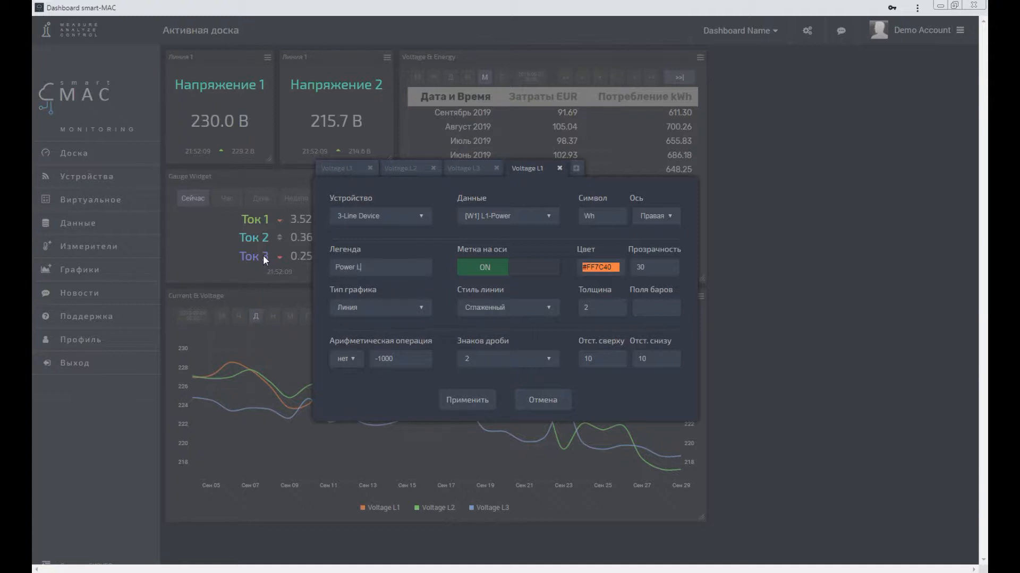
click(598, 267)
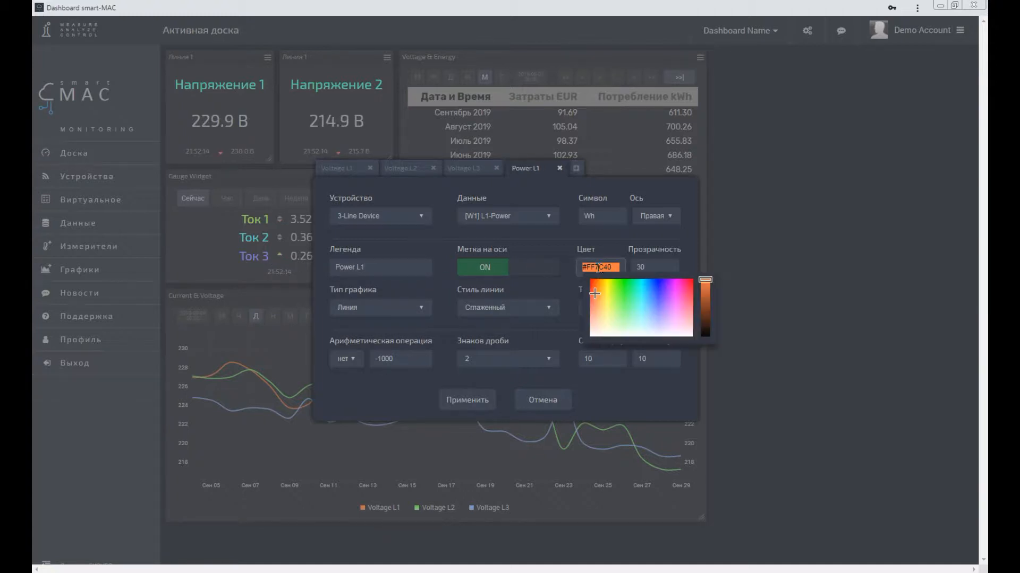
click(624, 301)
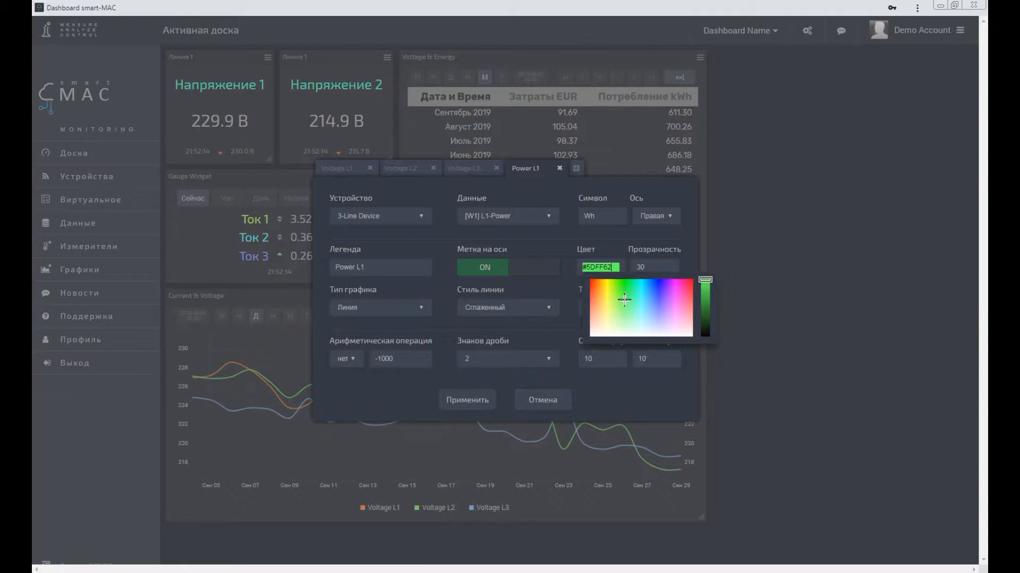
click(551, 288)
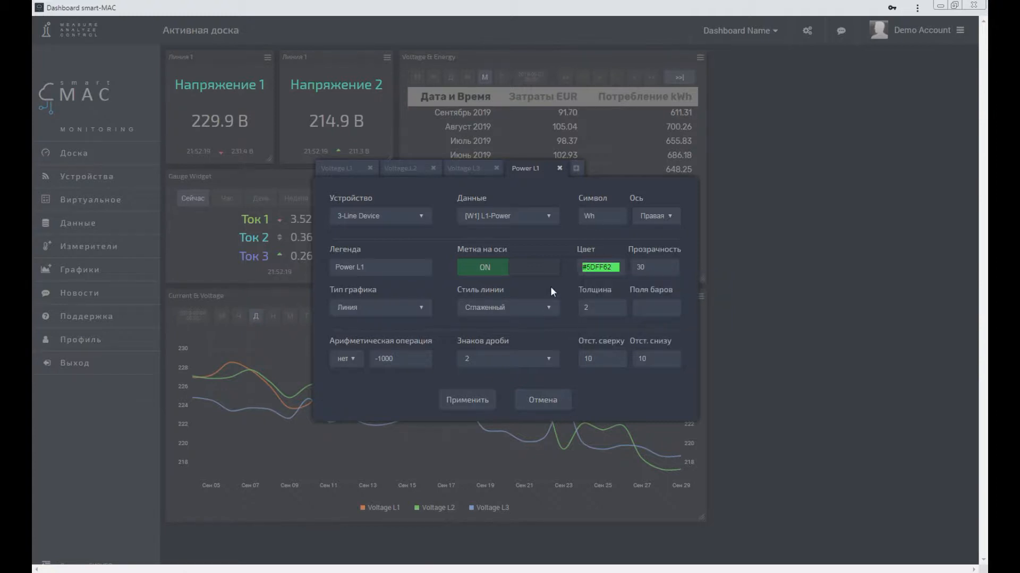
Step: Set the Power L1 series' graph type to bars (Бары) with a line thickness of 0
click(384, 305)
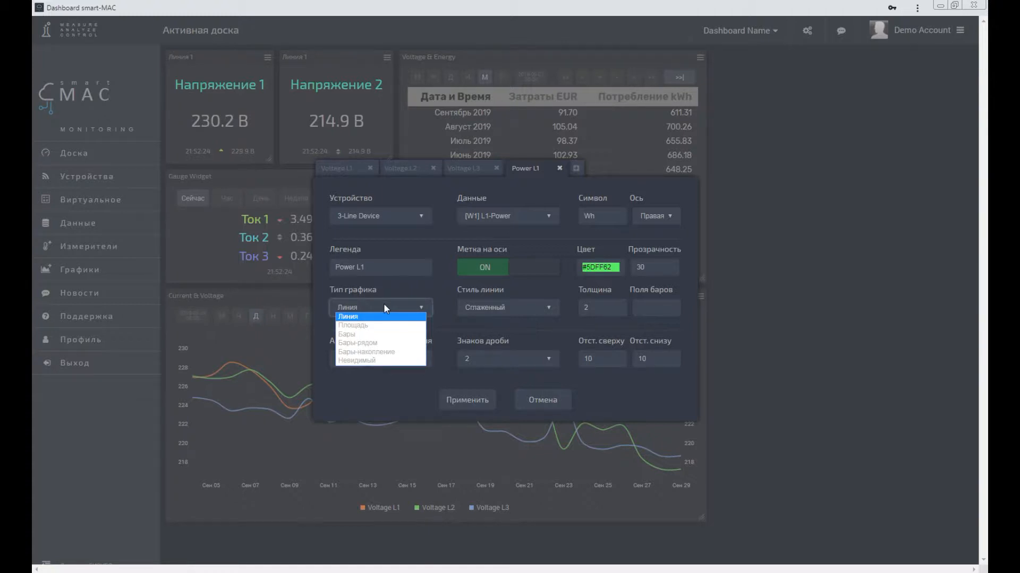
click(365, 332)
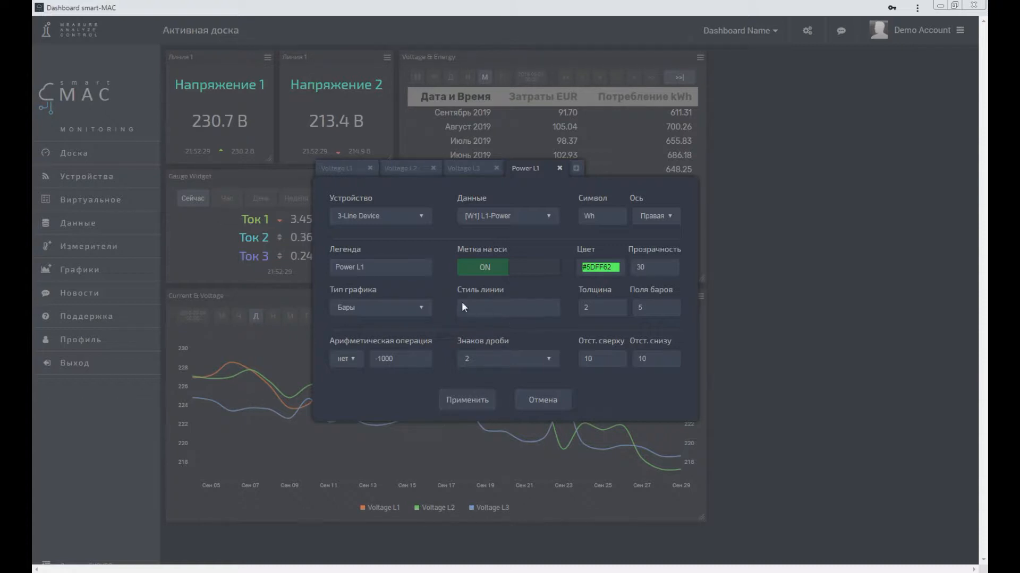
double_click(594, 309)
click(578, 329)
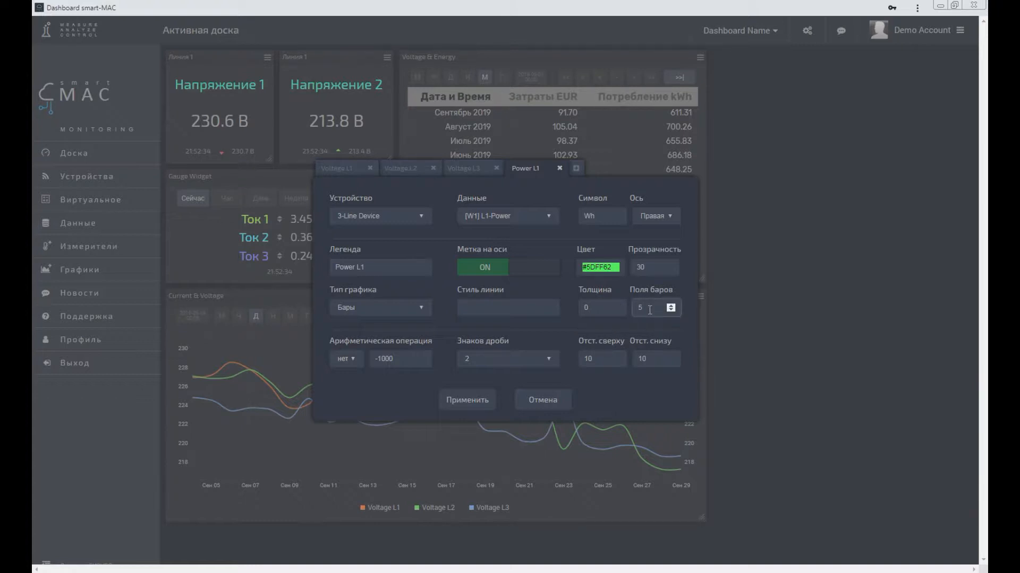
Step: Divide the Power L1 values by 1000 using the arithmetic operation and change the series' symbol to kWh
click(407, 357)
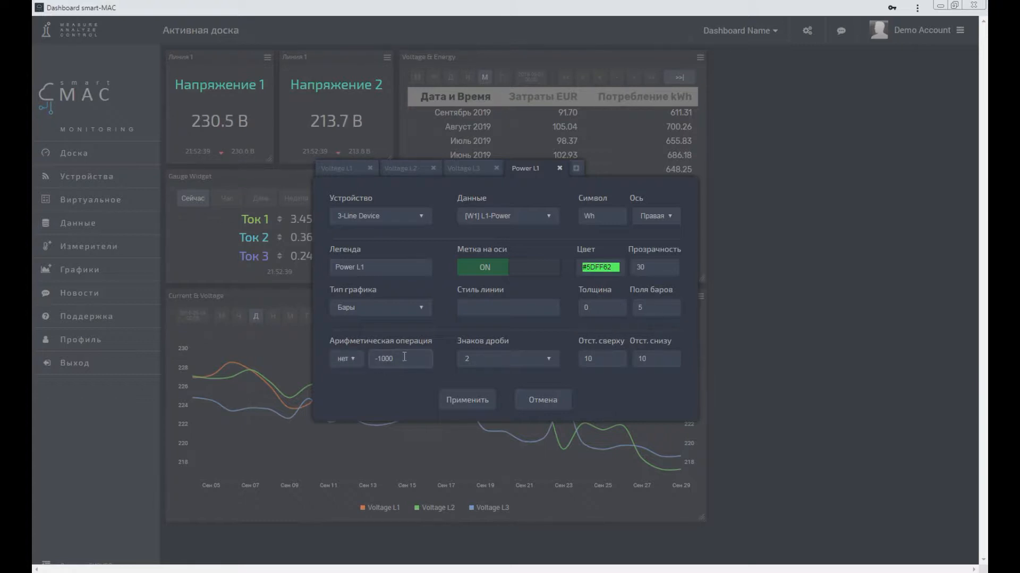
click(348, 361)
click(348, 361)
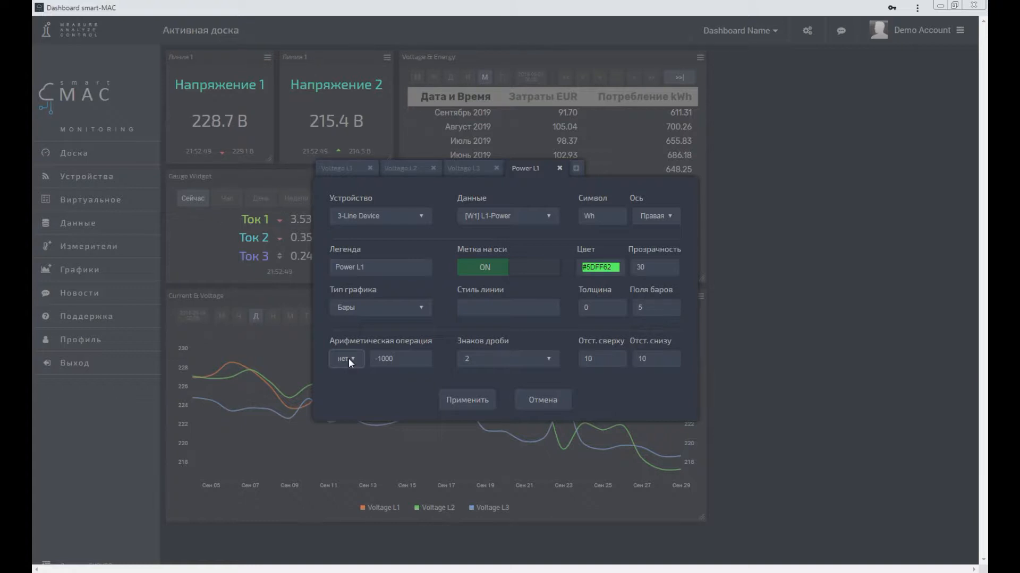
click(349, 358)
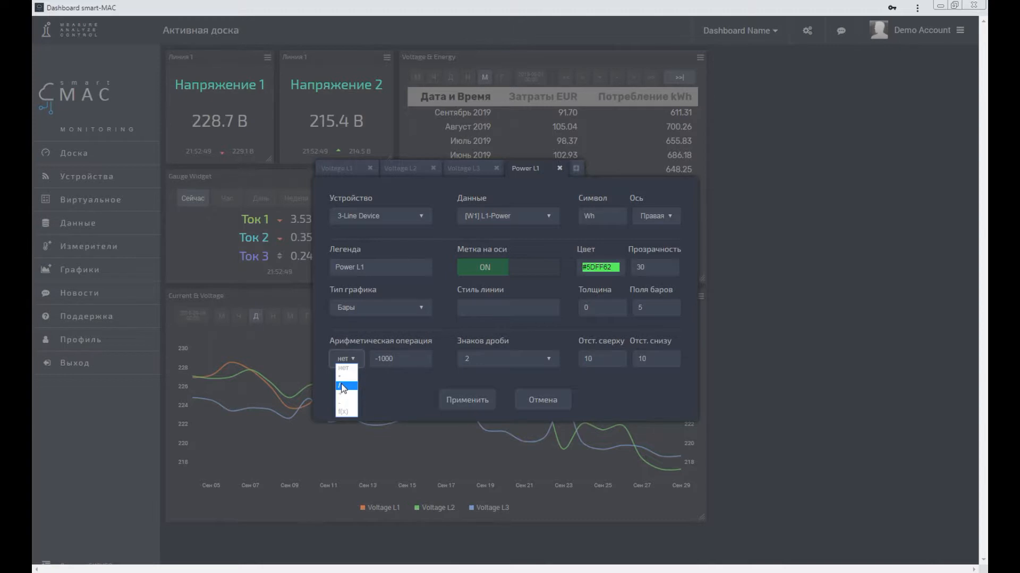
click(342, 386)
key(Tab)
text(1000)
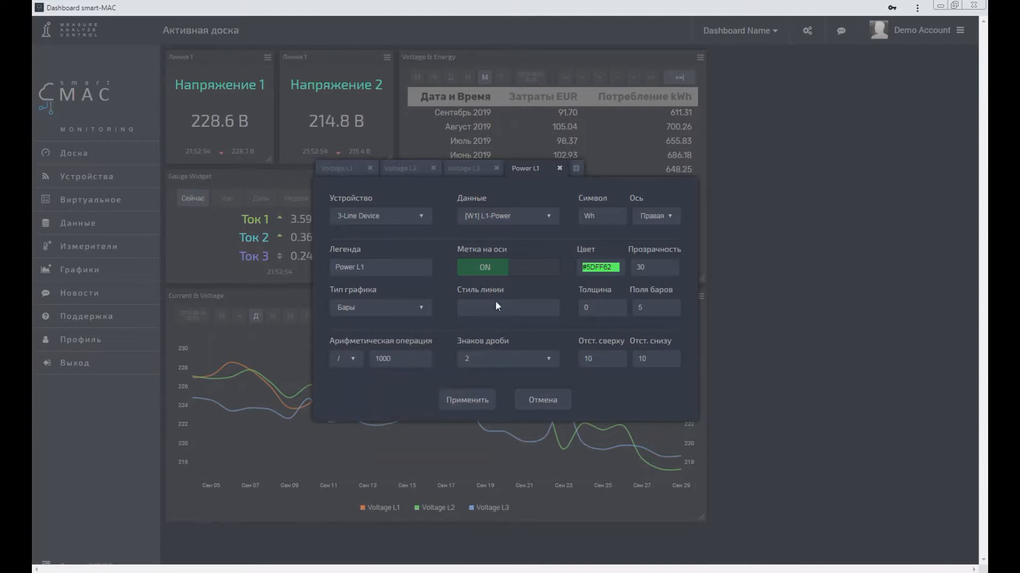
click(585, 216)
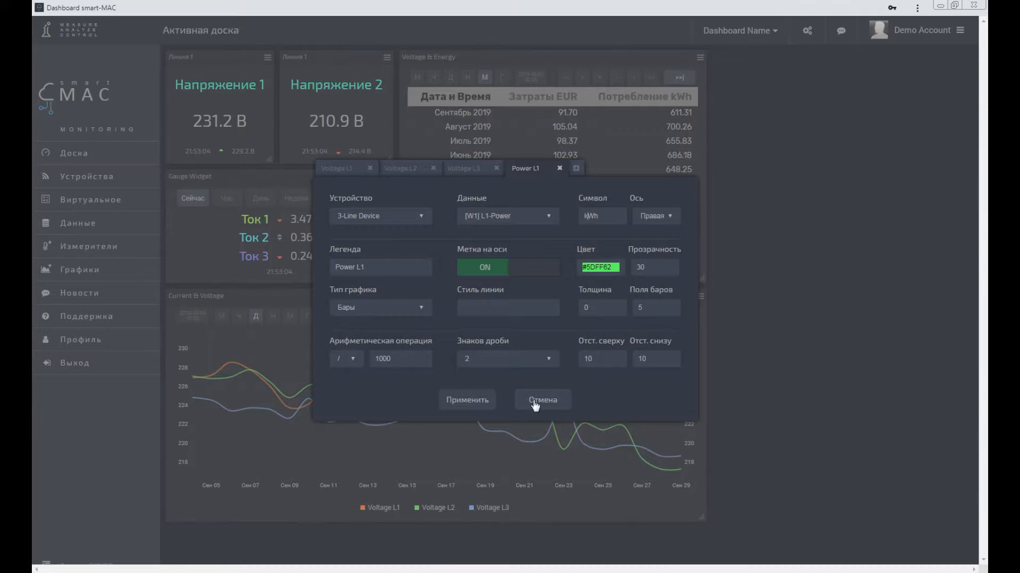
Step: Set the Power L1 series' bottom offset to 0 and apply the chart settings
double_click(661, 358)
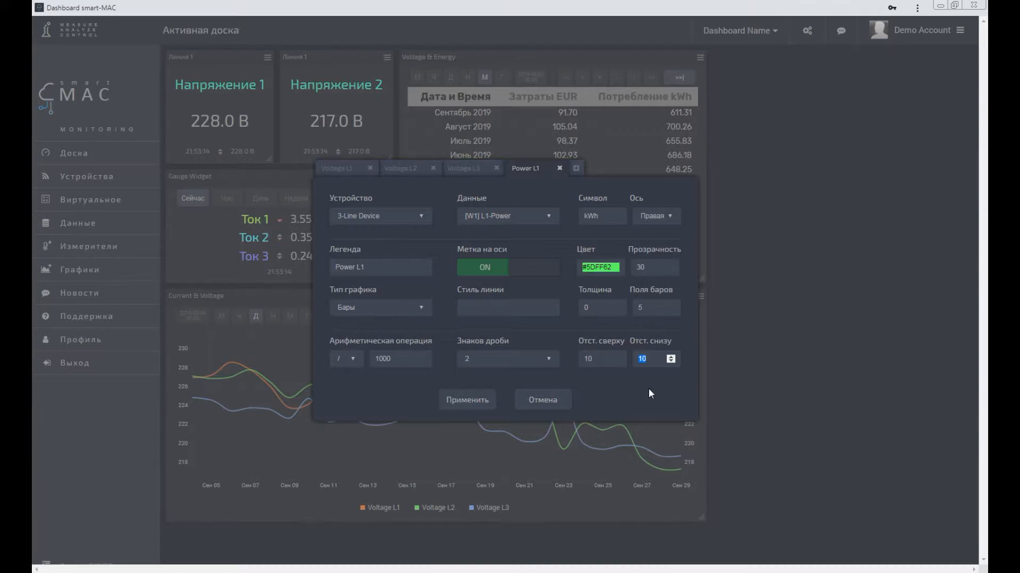
text(0)
click(467, 401)
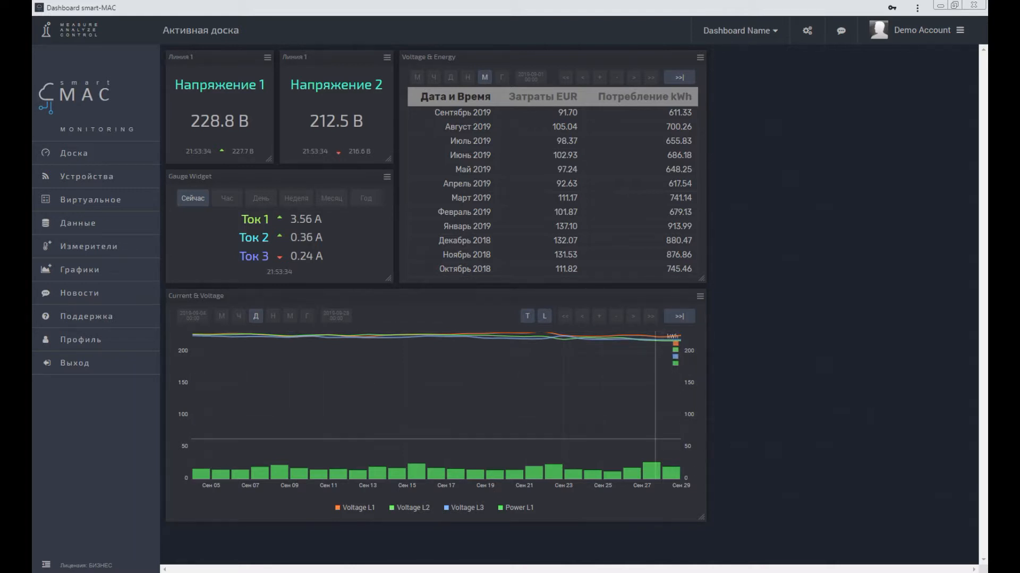
mouse_move(655, 439)
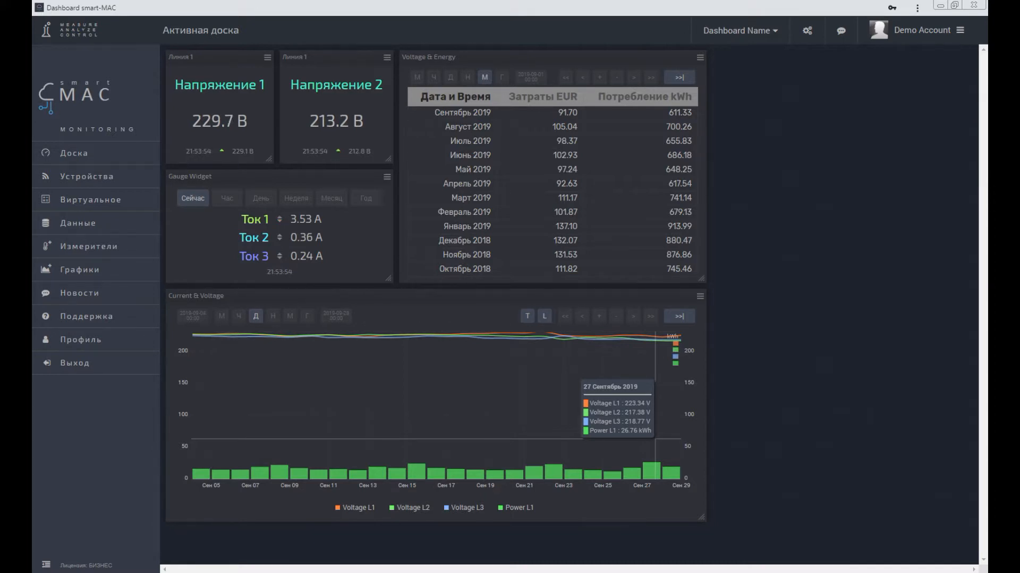
Step: Assign the Power L1 series to the left axis (Левая) in the Current & Voltage chart and apply the settings
click(700, 296)
click(680, 308)
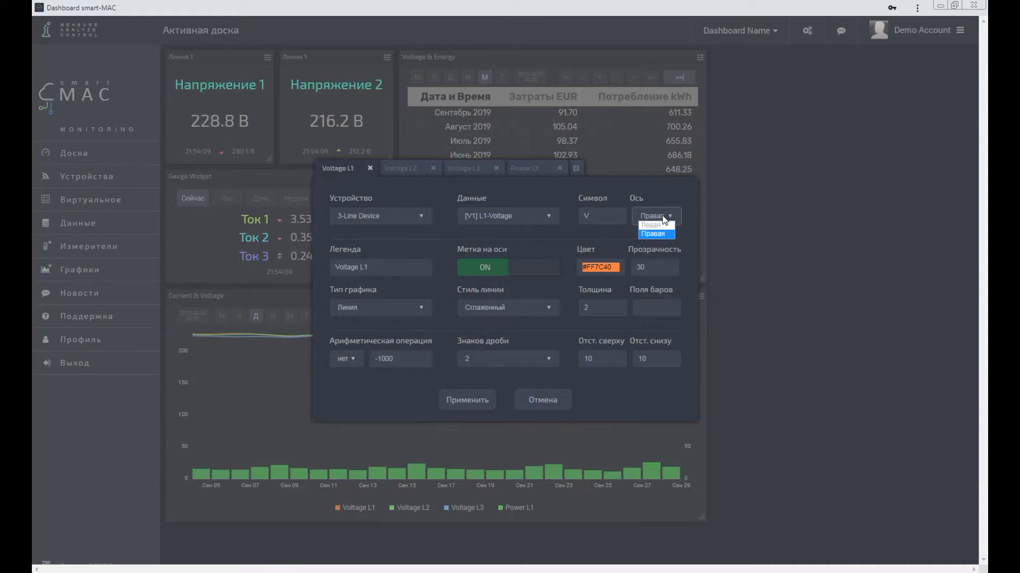
click(333, 165)
click(403, 166)
click(457, 166)
click(528, 168)
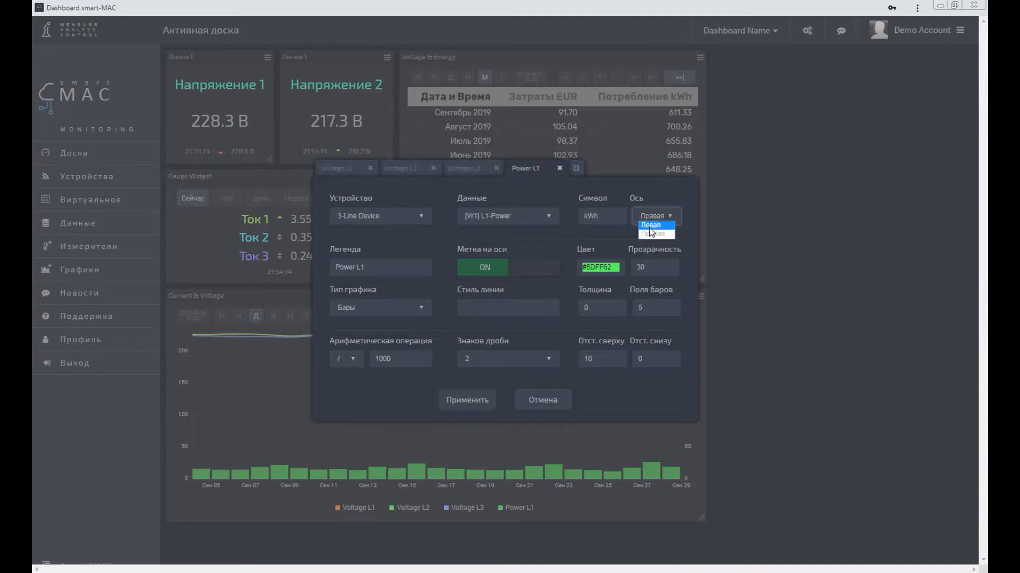
click(464, 400)
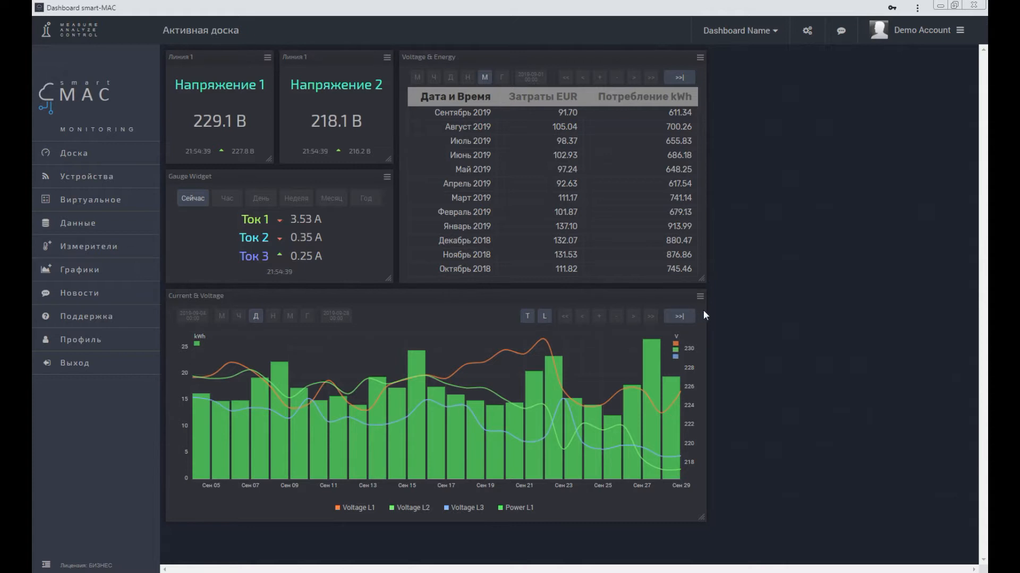
Step: Add a fifth series to the chart based on Power L1, with [W2] L2-Power data and color #81FFC8
click(700, 296)
click(677, 308)
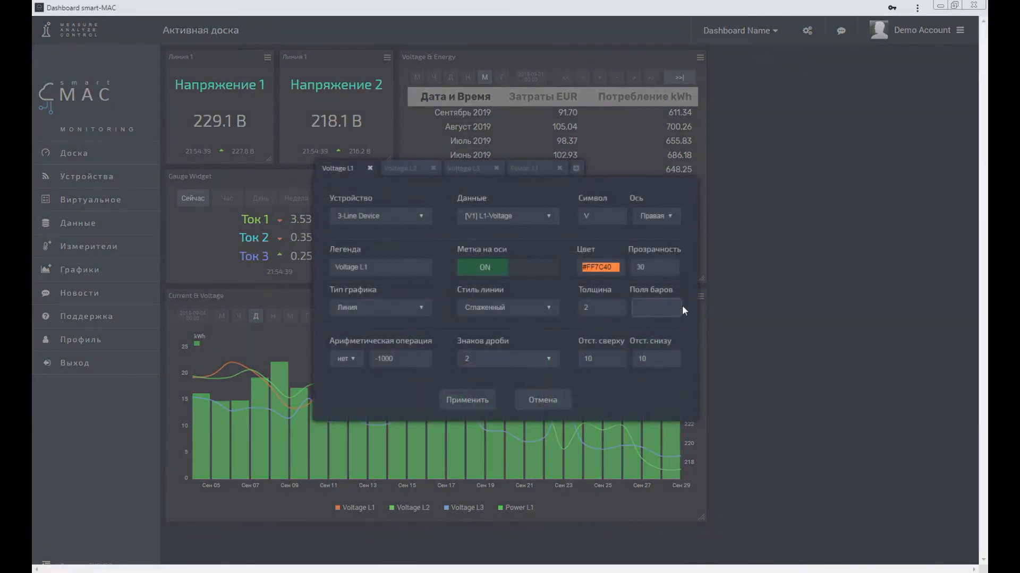
click(554, 168)
click(575, 169)
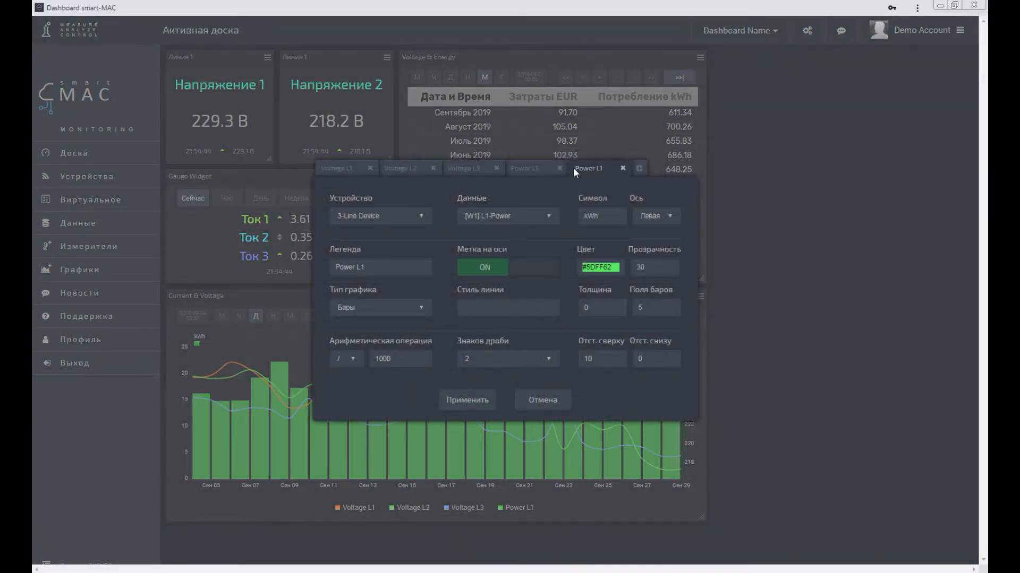
click(519, 215)
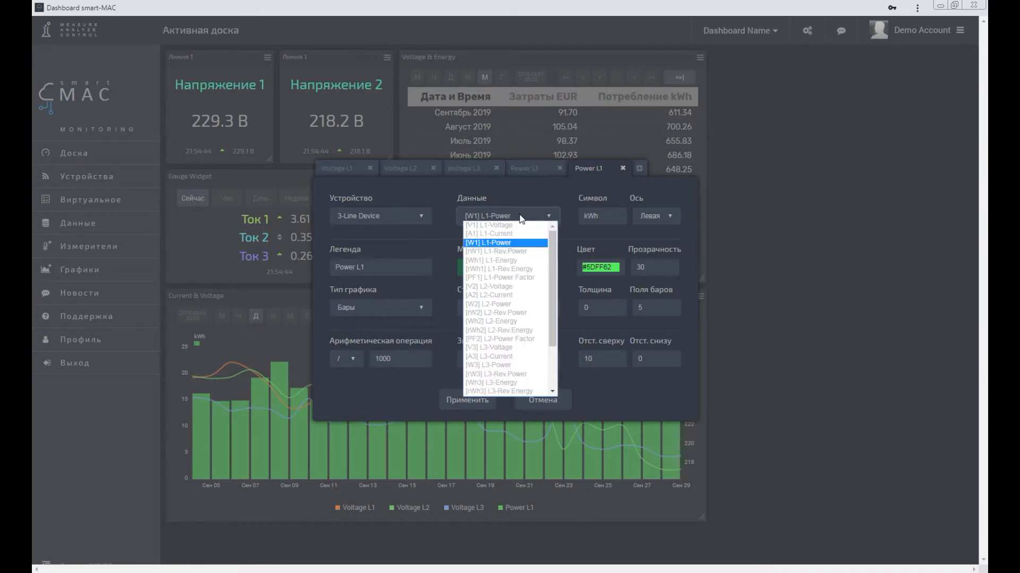
click(502, 305)
click(600, 268)
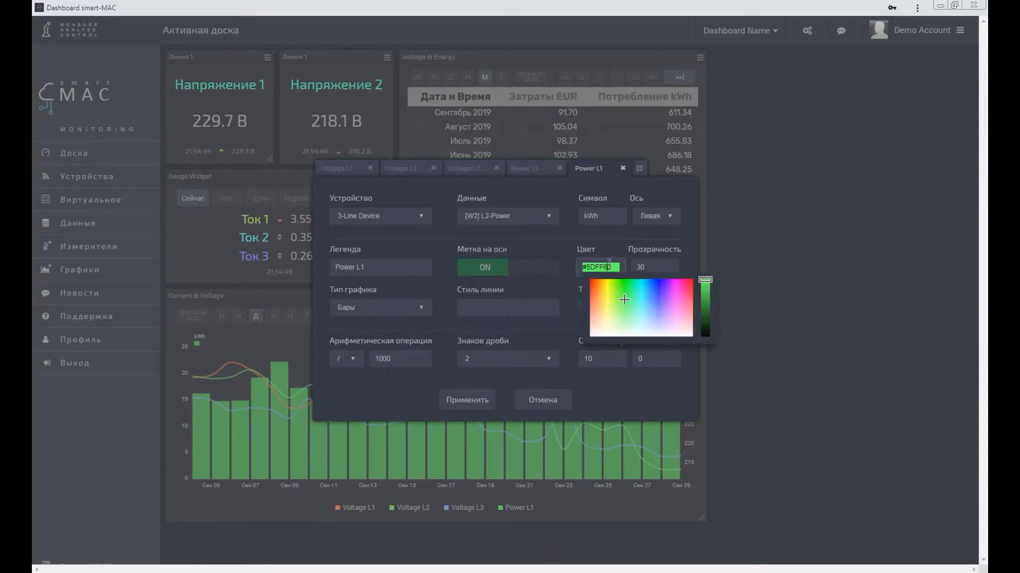
click(629, 317)
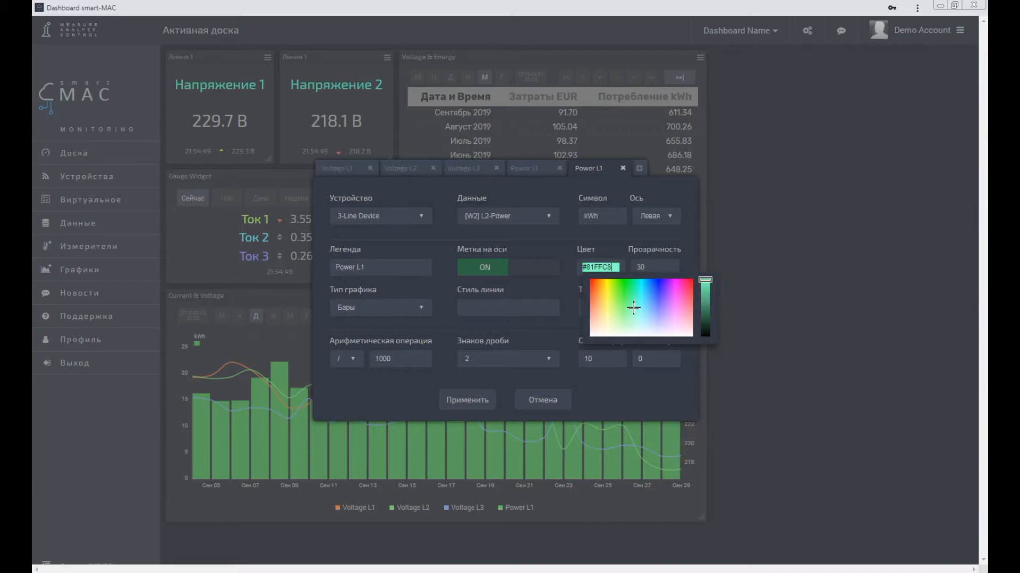
Step: Add a sixth series to the chart with [W3] L3-Power data and color #A4AEFF
click(639, 169)
click(508, 217)
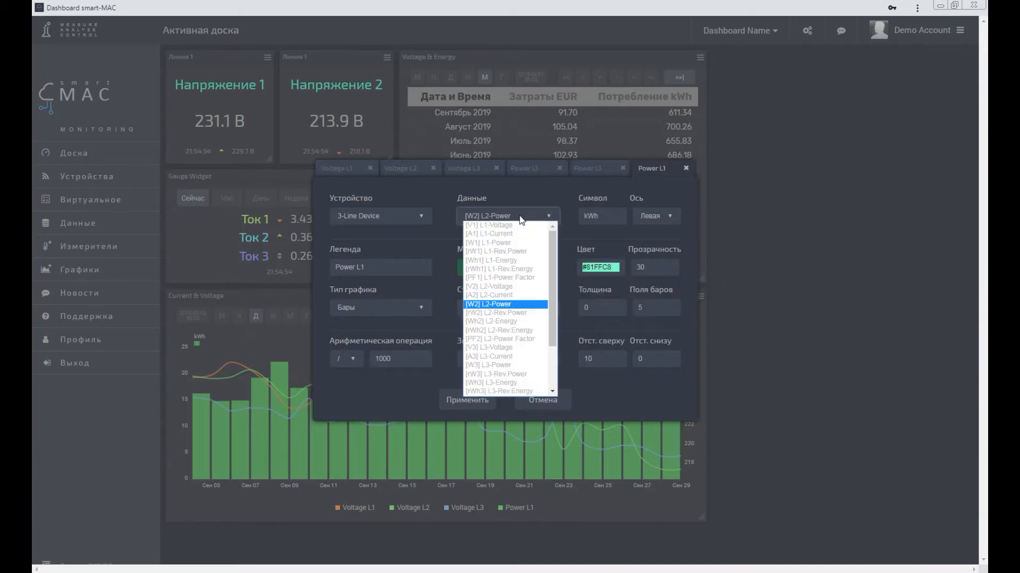
click(496, 364)
click(595, 272)
click(658, 314)
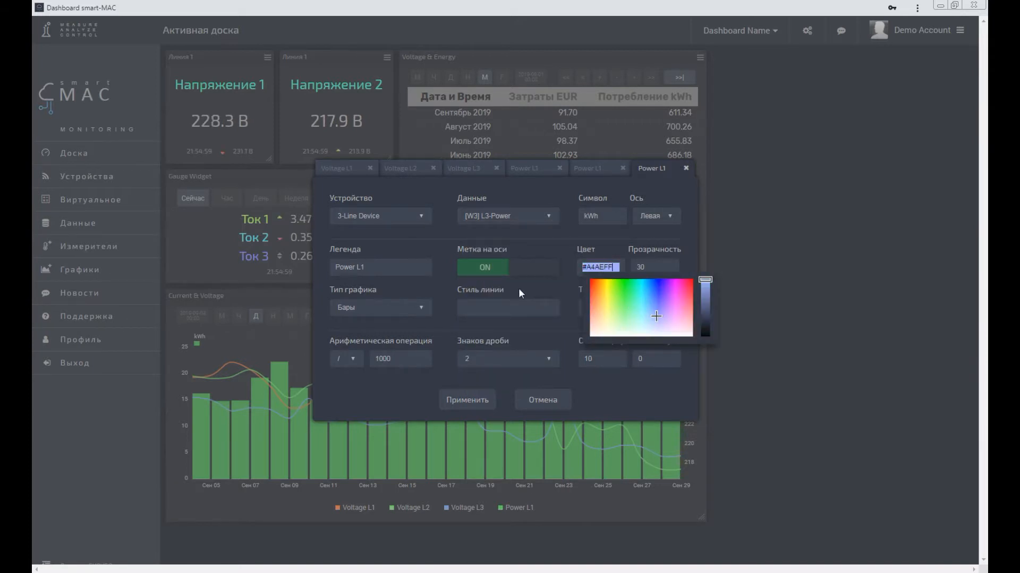
Step: Set the legends of the L3-Power and L2-Power series to "Power L3" and "Power L2" and apply the chart settings
click(381, 264)
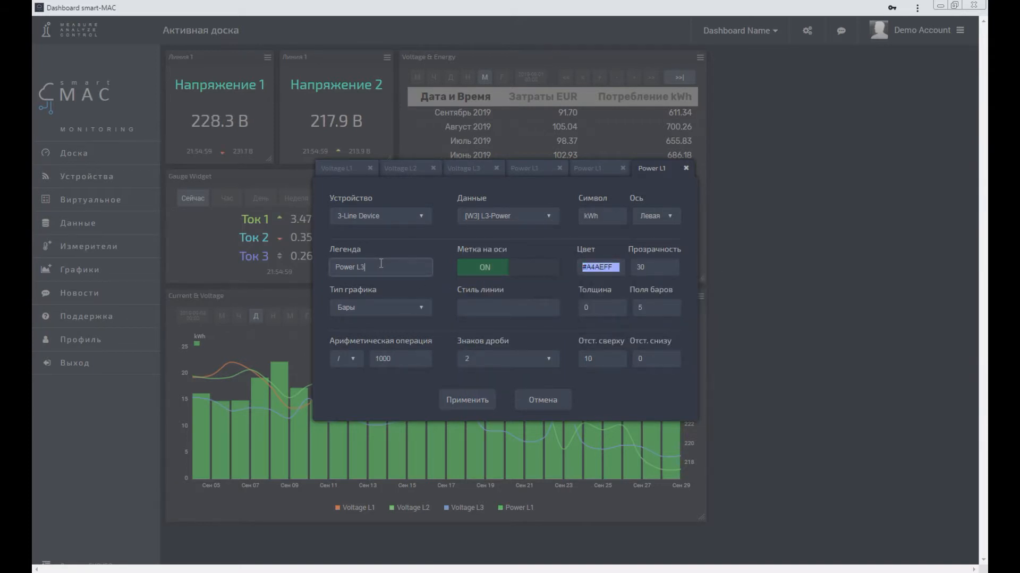
click(591, 167)
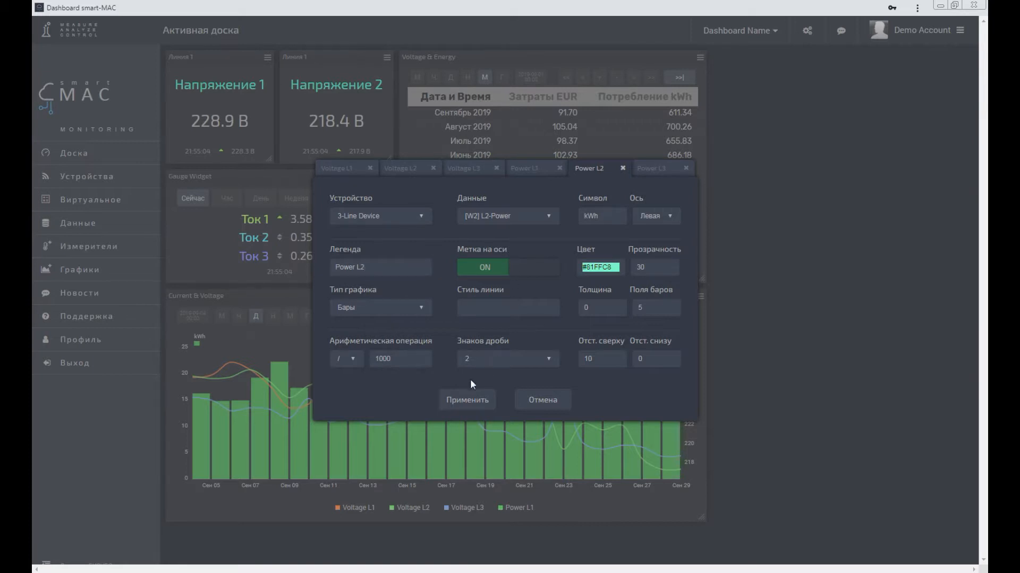
click(459, 405)
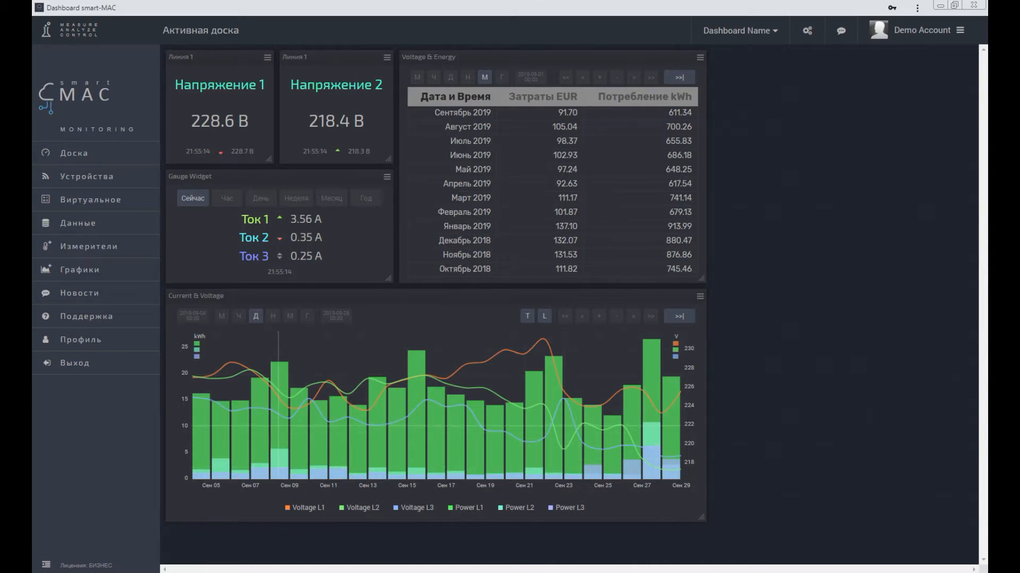
mouse_move(278, 371)
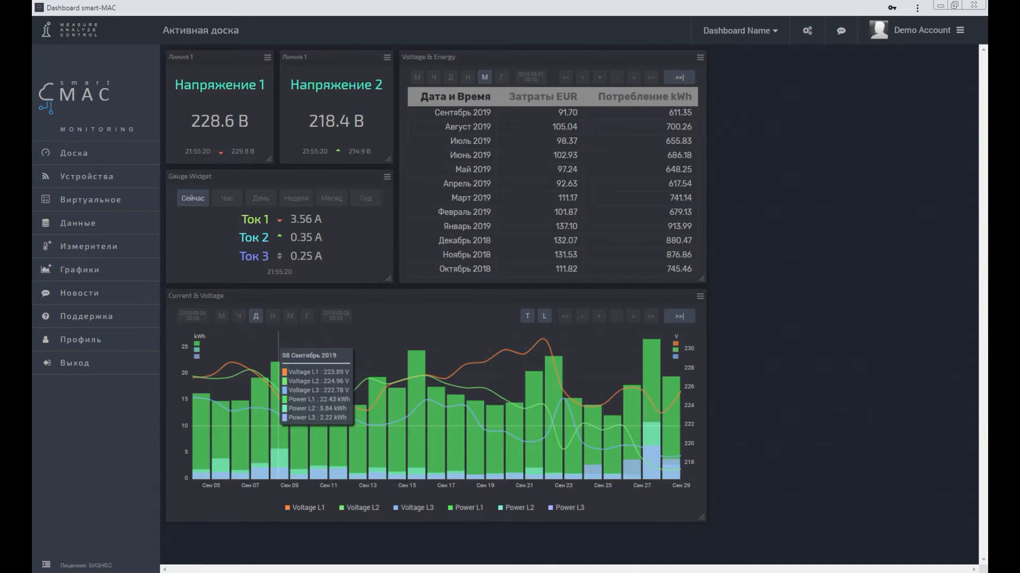
mouse_move(474, 353)
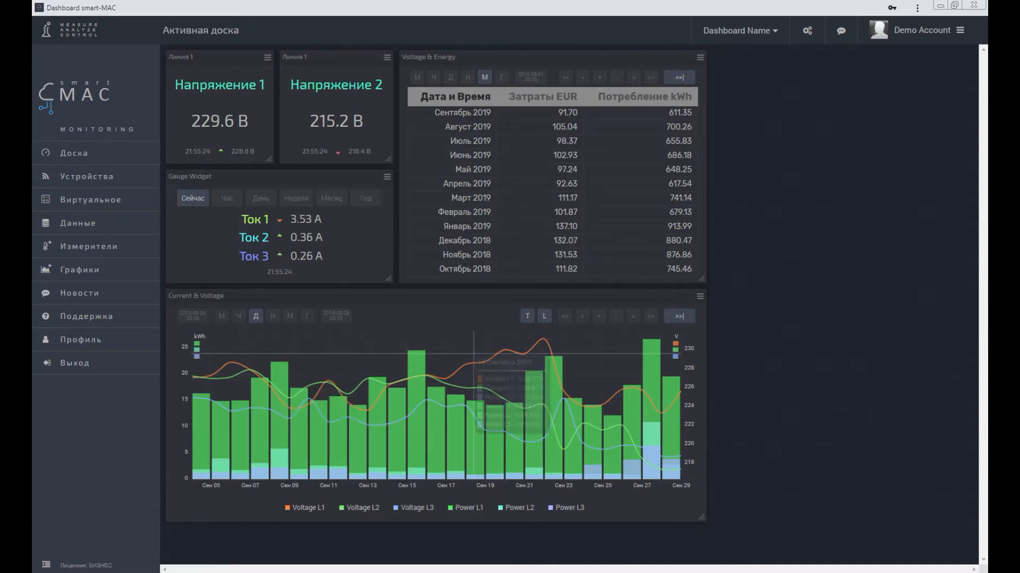
Step: Set the graph type of the Power L1, L2 and L3 series to side-by-side bars (Бары-рядом) and apply
click(700, 296)
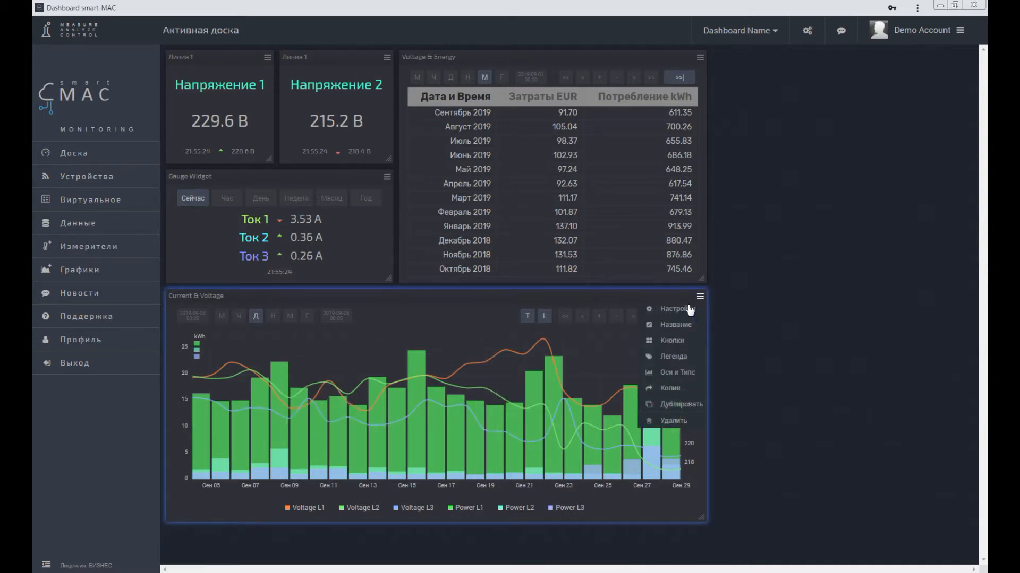
click(687, 308)
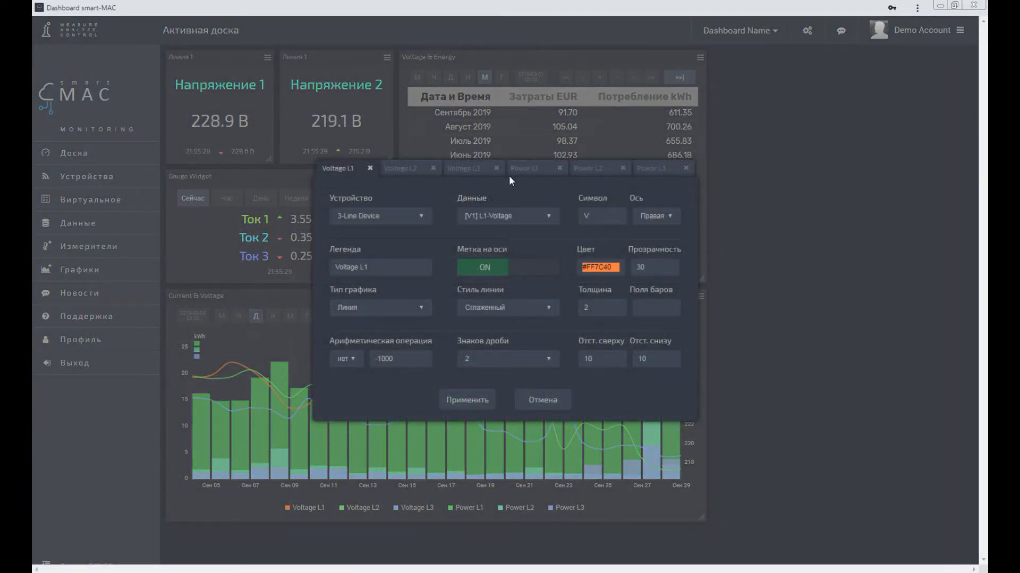
click(527, 169)
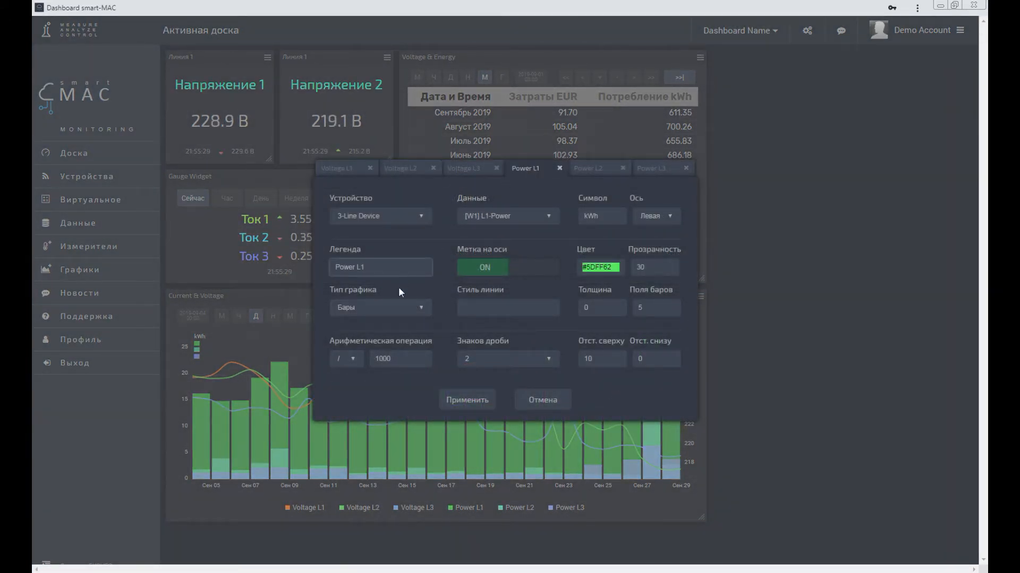
click(395, 308)
click(375, 343)
click(592, 168)
click(387, 308)
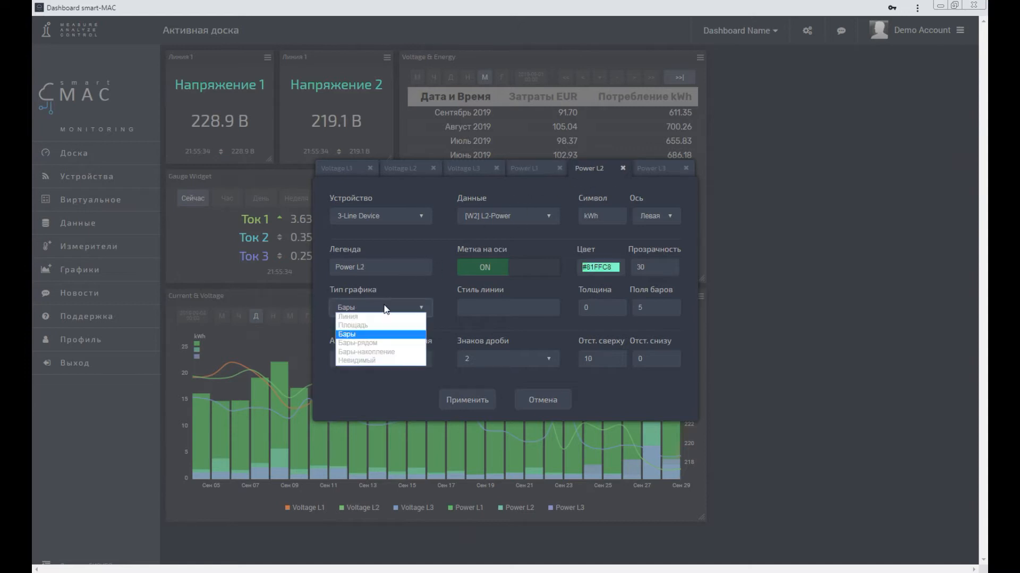
click(375, 343)
click(655, 170)
click(398, 307)
click(390, 344)
click(466, 400)
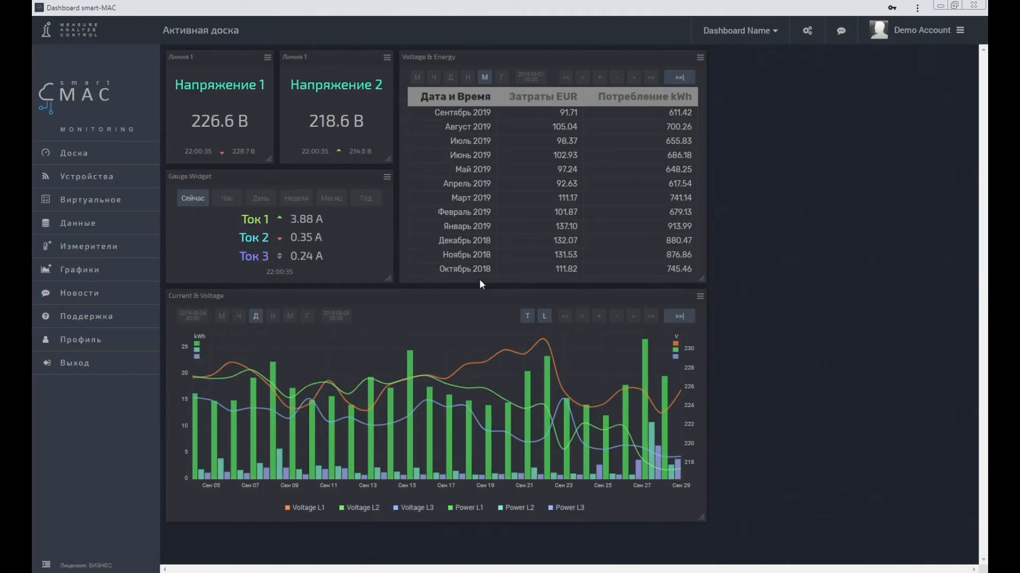
Step: Set the graph type of the Power L1, L2 and L3 series to stacked bars (Бары-накопление) and apply
click(700, 298)
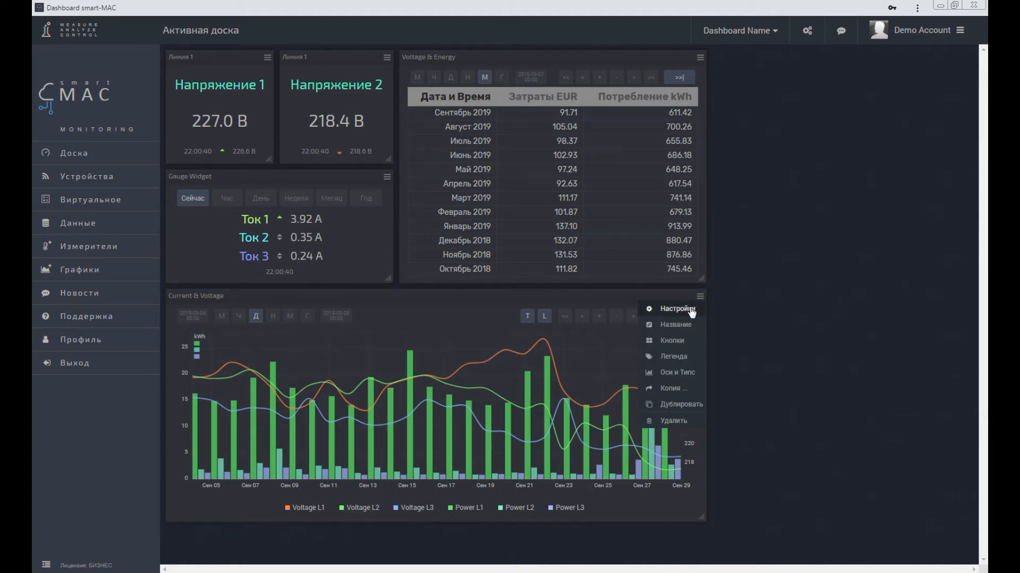
click(690, 310)
click(533, 169)
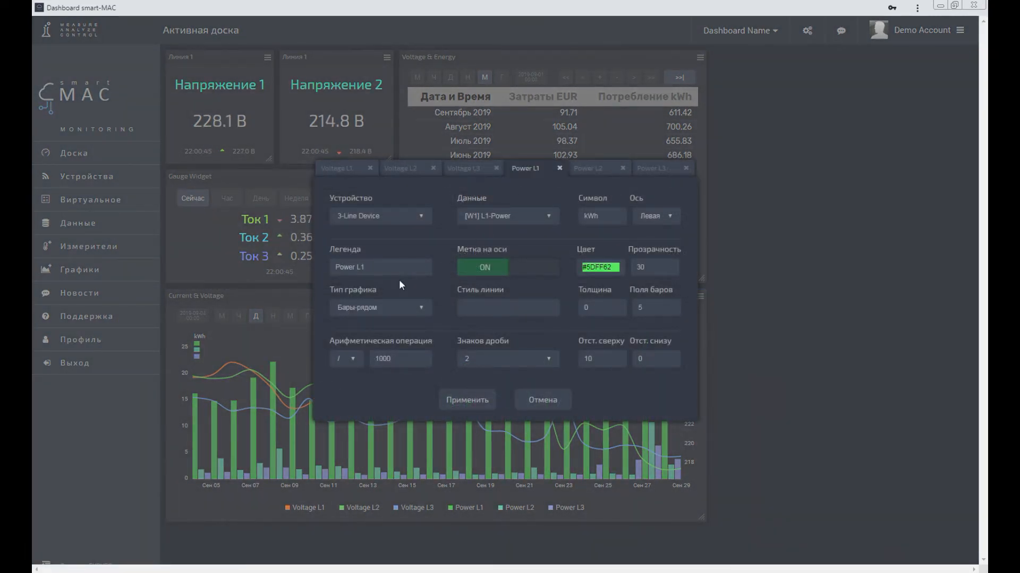
click(380, 306)
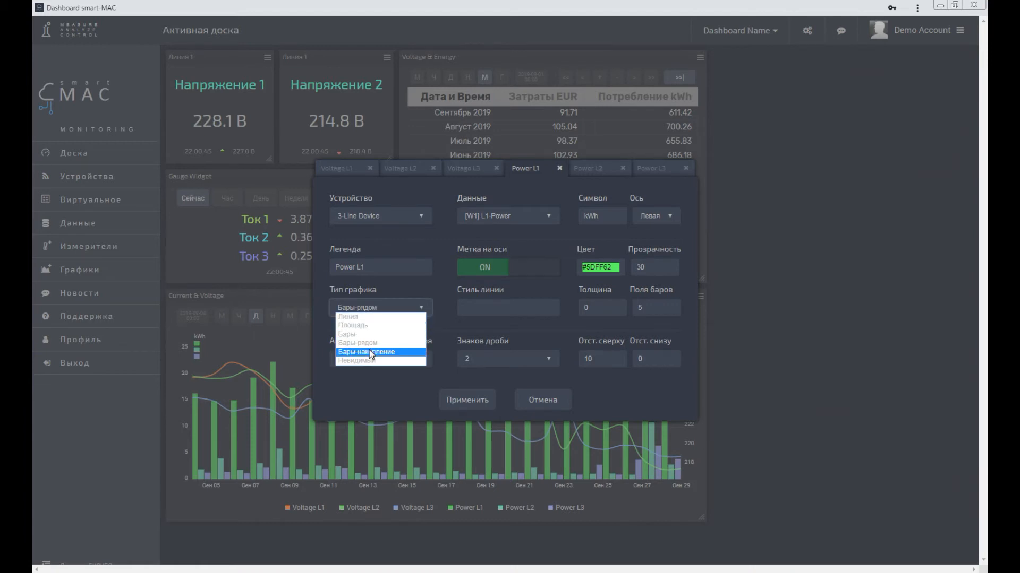
click(371, 350)
click(584, 167)
click(404, 307)
click(387, 349)
click(647, 168)
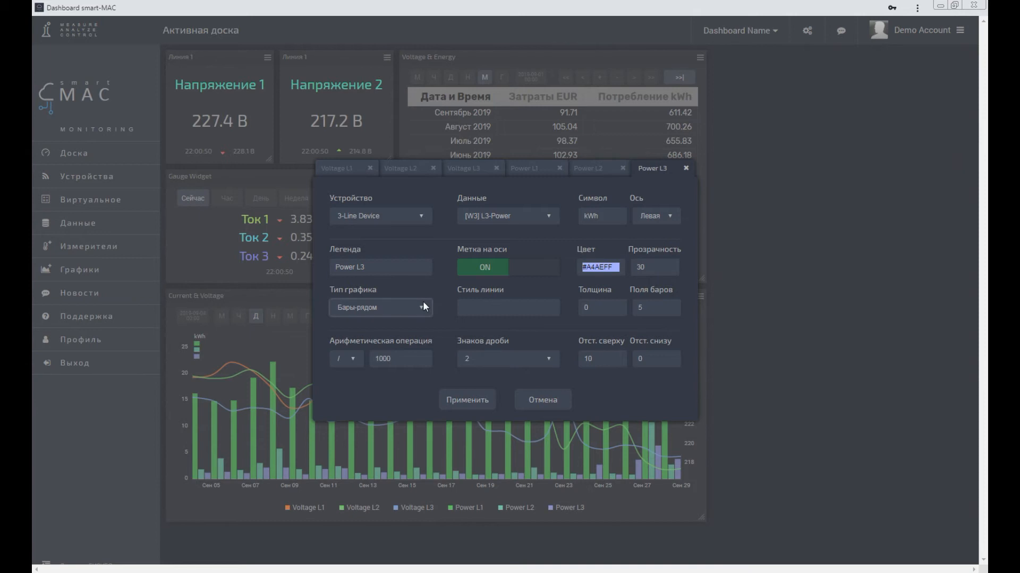
click(413, 308)
click(381, 351)
click(463, 400)
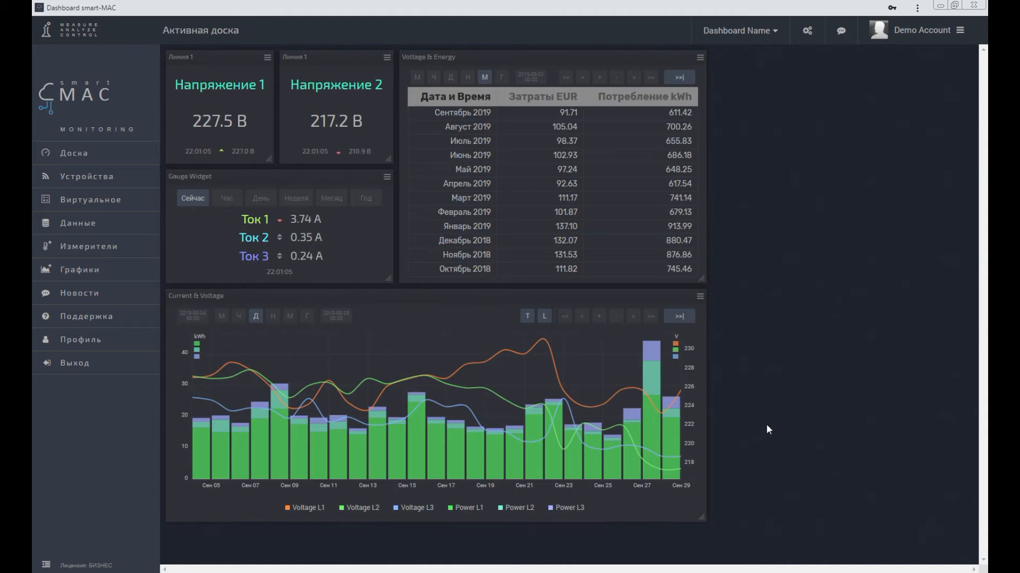
mouse_move(651, 372)
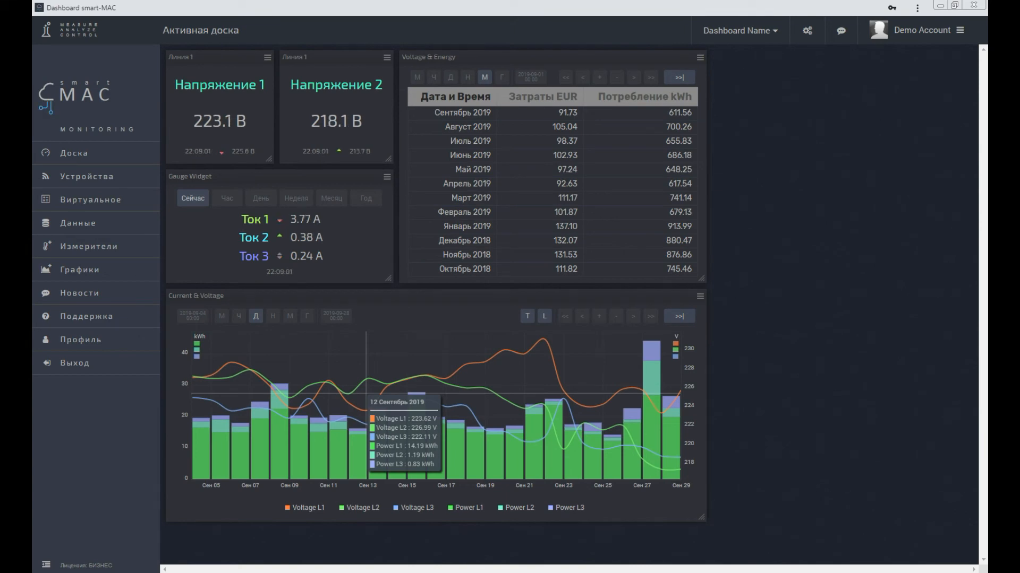
Step: Duplicate the Current & Voltage widget, narrow the copy to under half the width and place it just right of the original chart
click(701, 298)
click(669, 403)
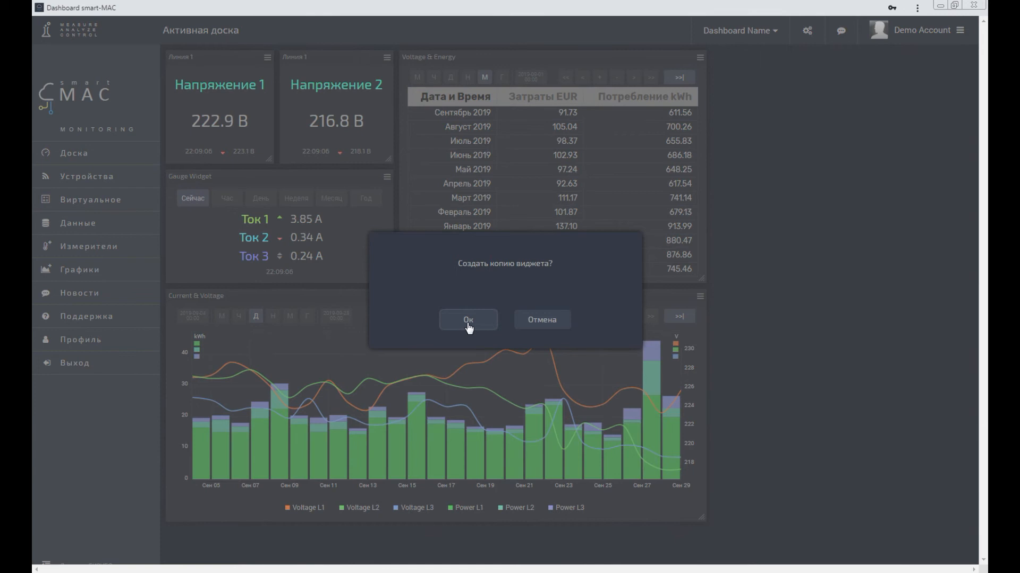
click(468, 326)
drag(702, 519, 387, 537)
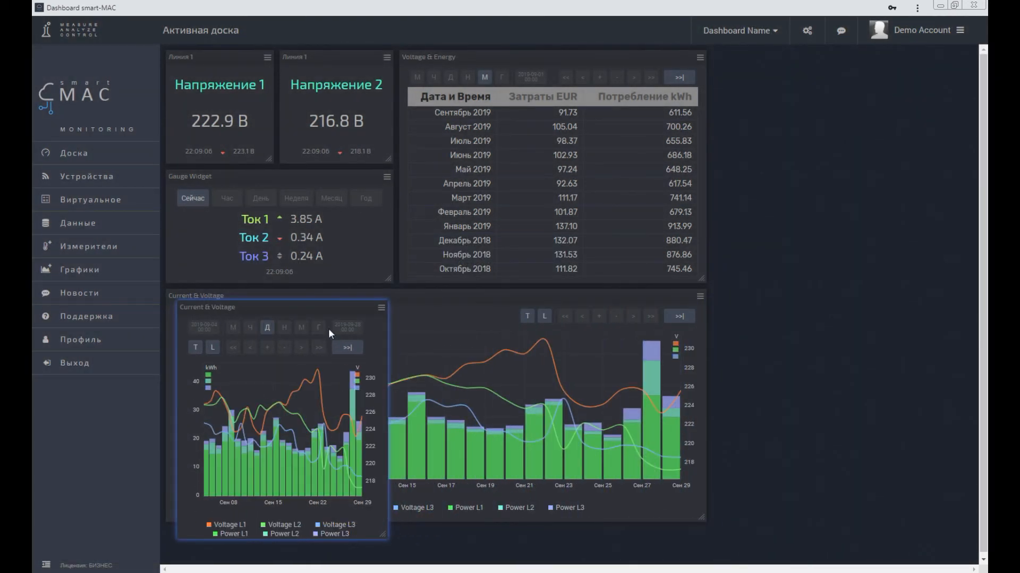
drag(310, 305, 844, 296)
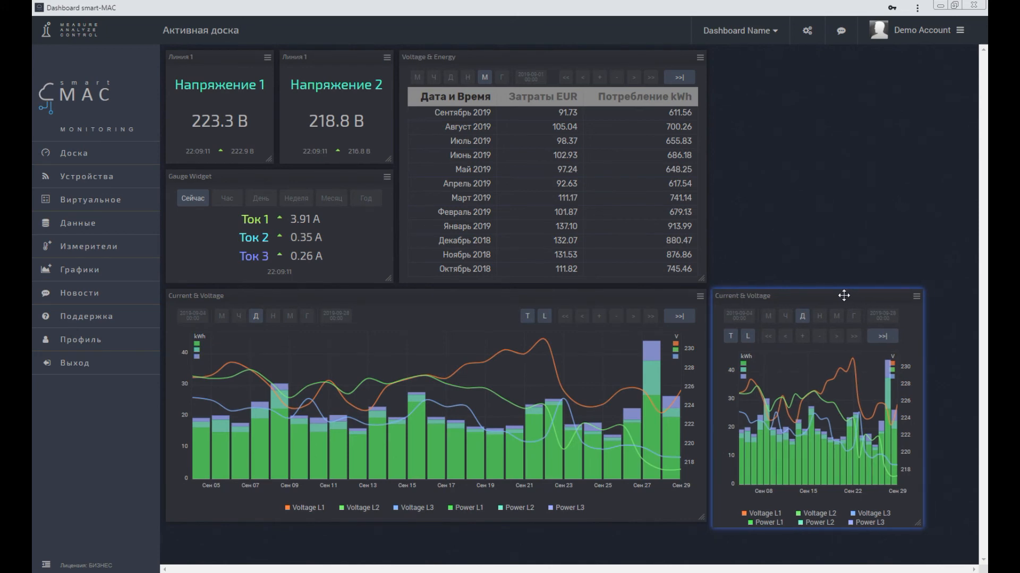
Step: Hide the left and right axes of the copied chart while keeping its time axis
click(916, 296)
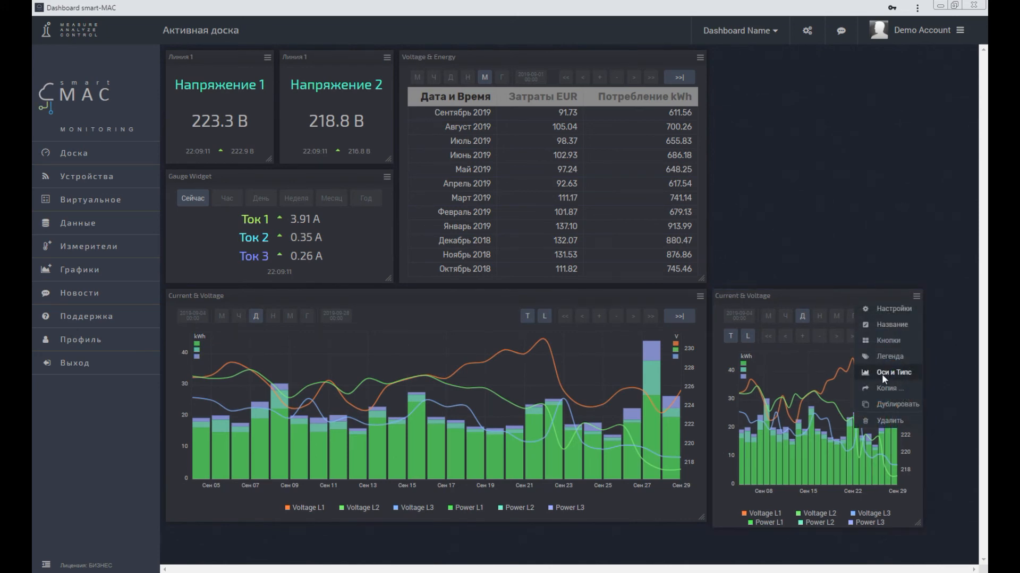
click(883, 372)
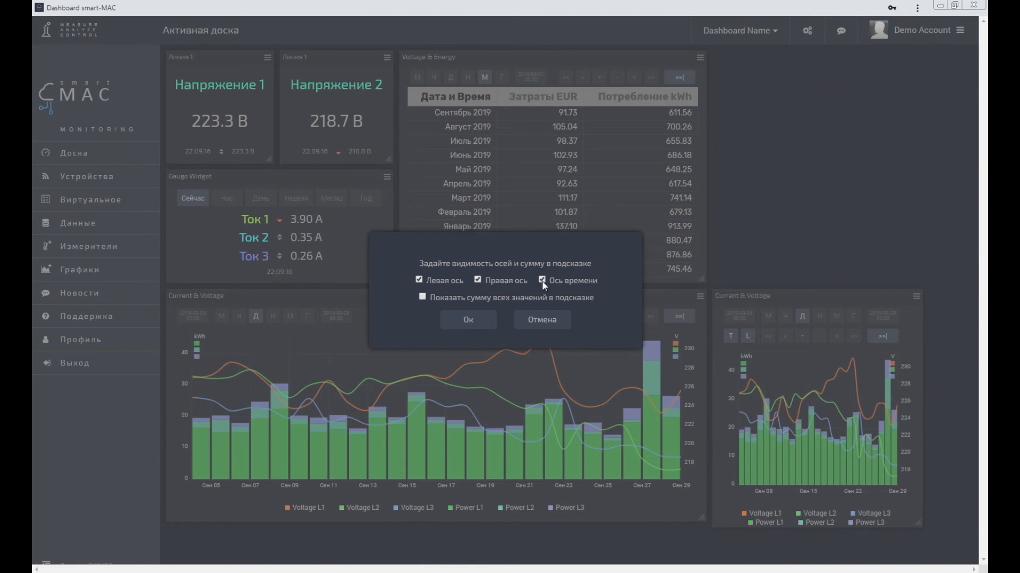
click(478, 279)
click(480, 324)
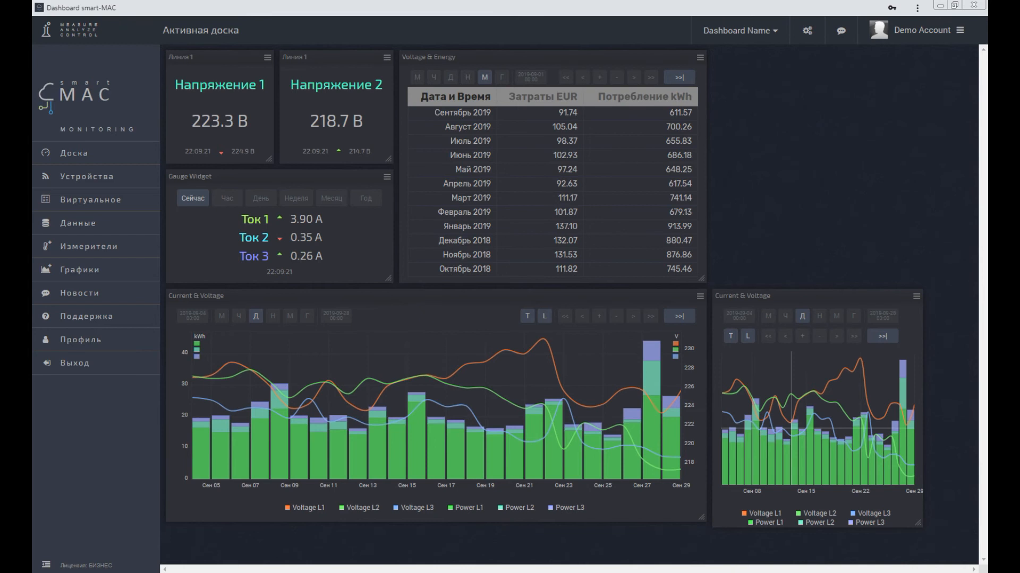
mouse_move(792, 424)
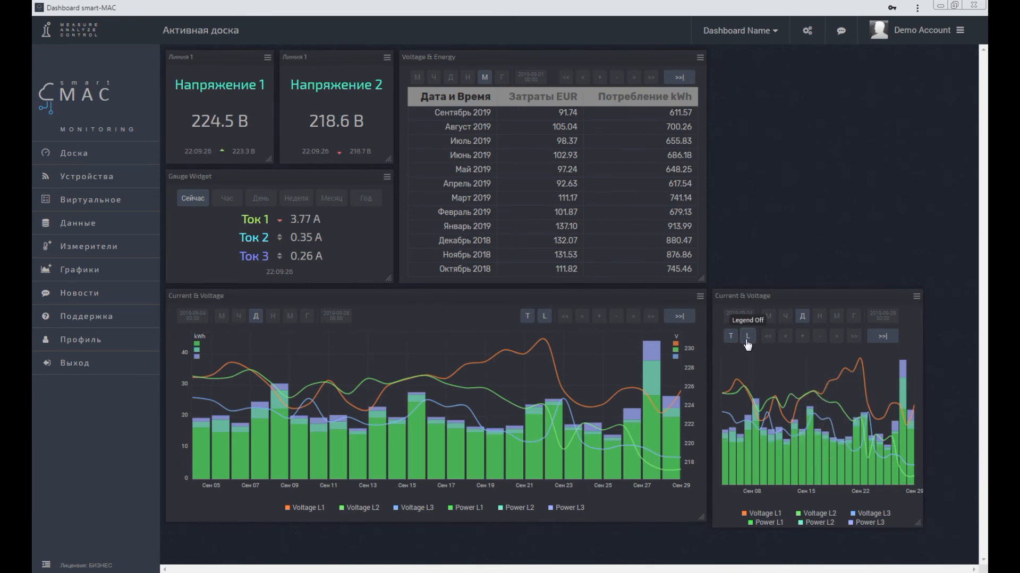
Step: Hide the legend and the control buttons of the copied Current & Voltage chart
click(916, 296)
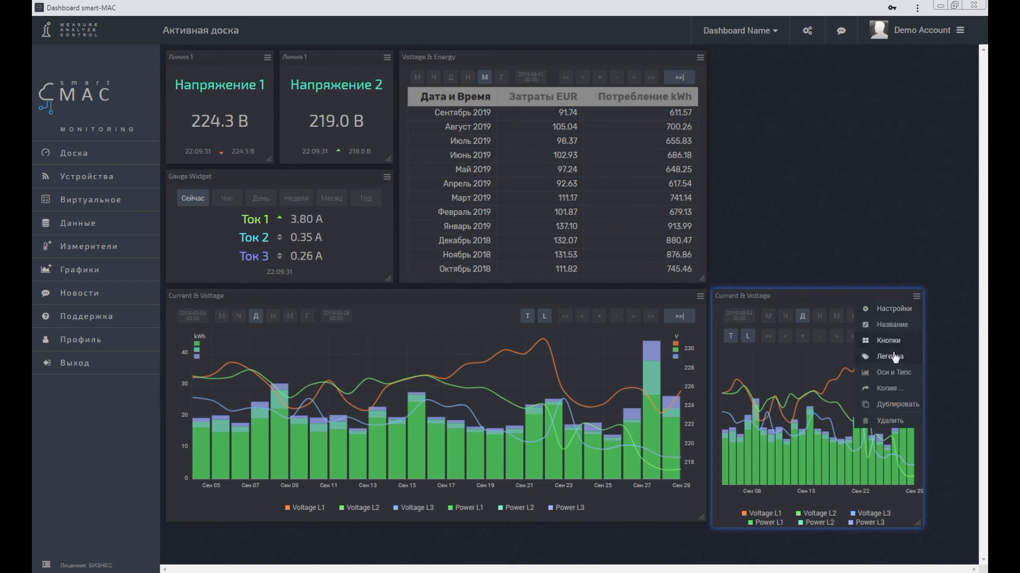
click(896, 357)
click(916, 298)
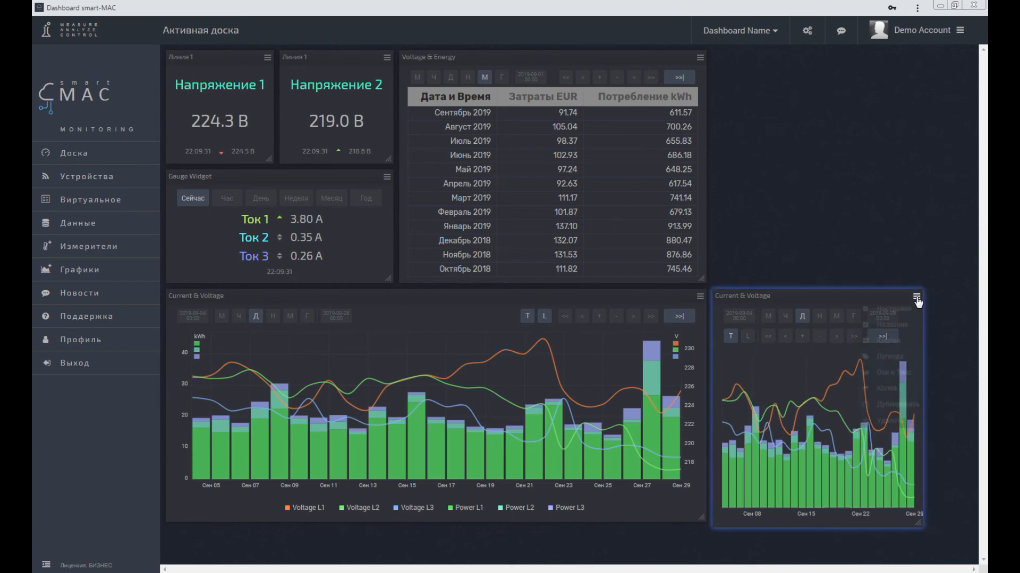
click(886, 340)
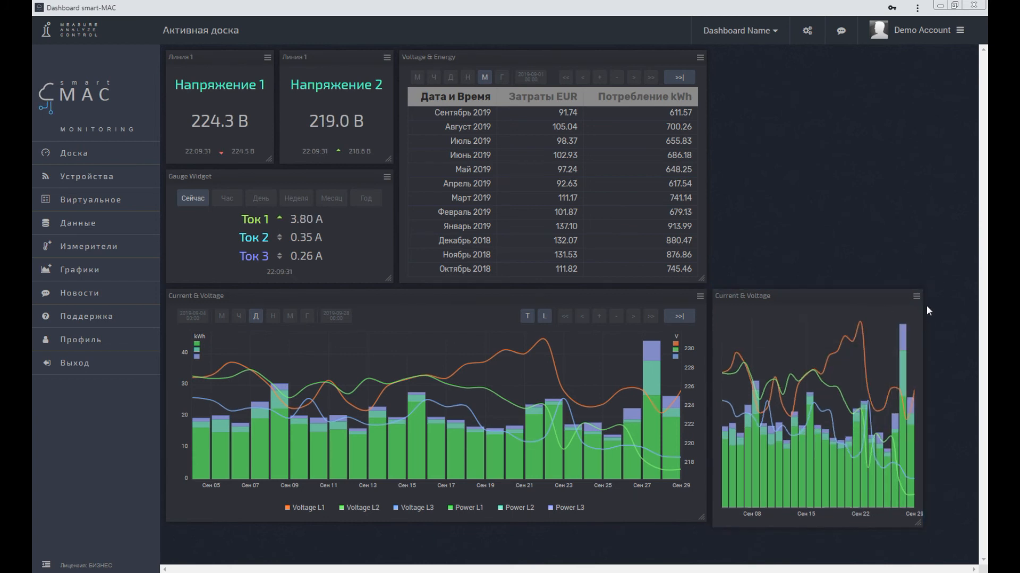
Step: In the copied chart's settings, remove the Voltage L1, Voltage L2 and Voltage L3 series, keeping only the power series
click(916, 296)
click(894, 305)
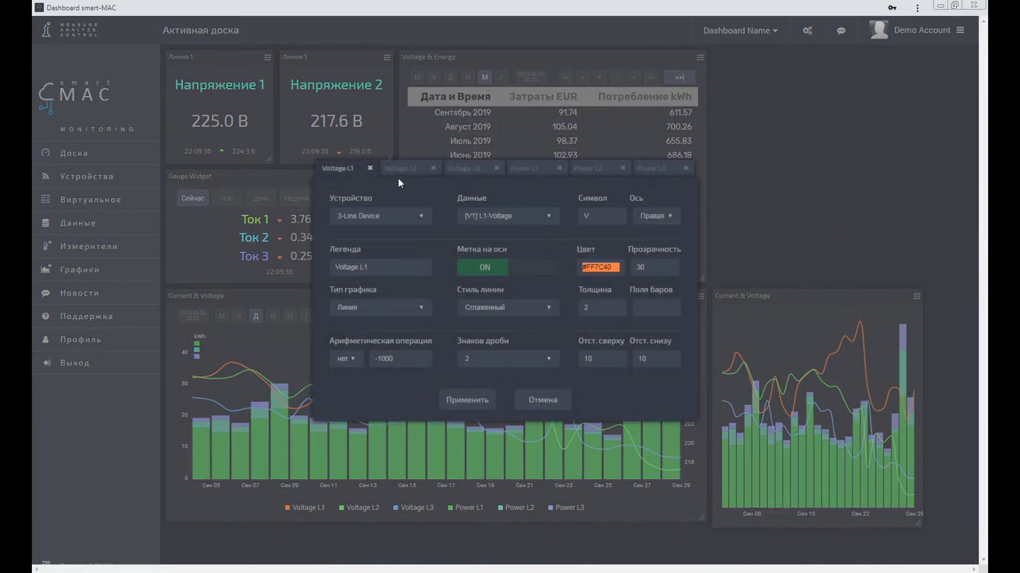
click(370, 168)
click(384, 169)
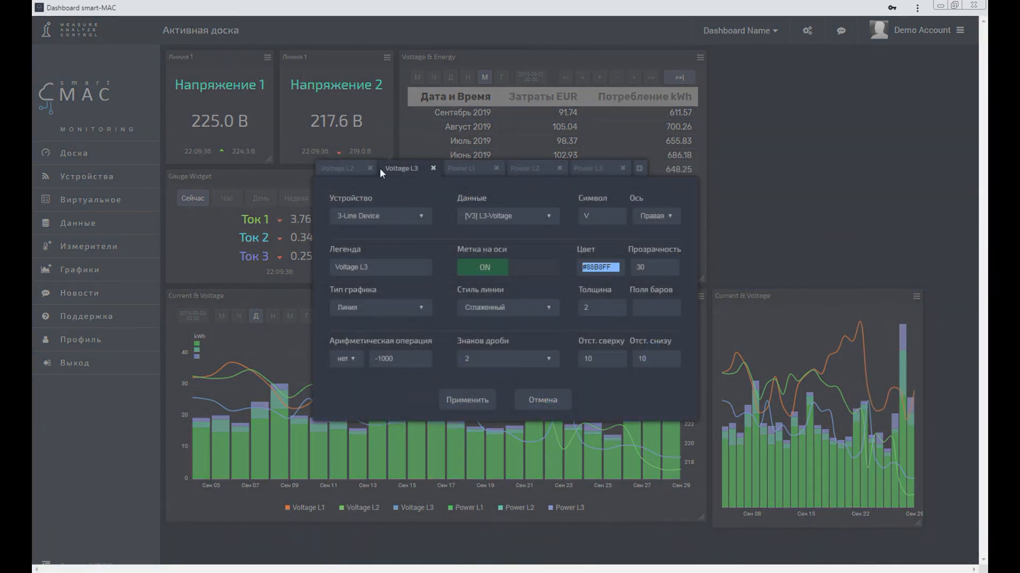
click(370, 168)
click(370, 168)
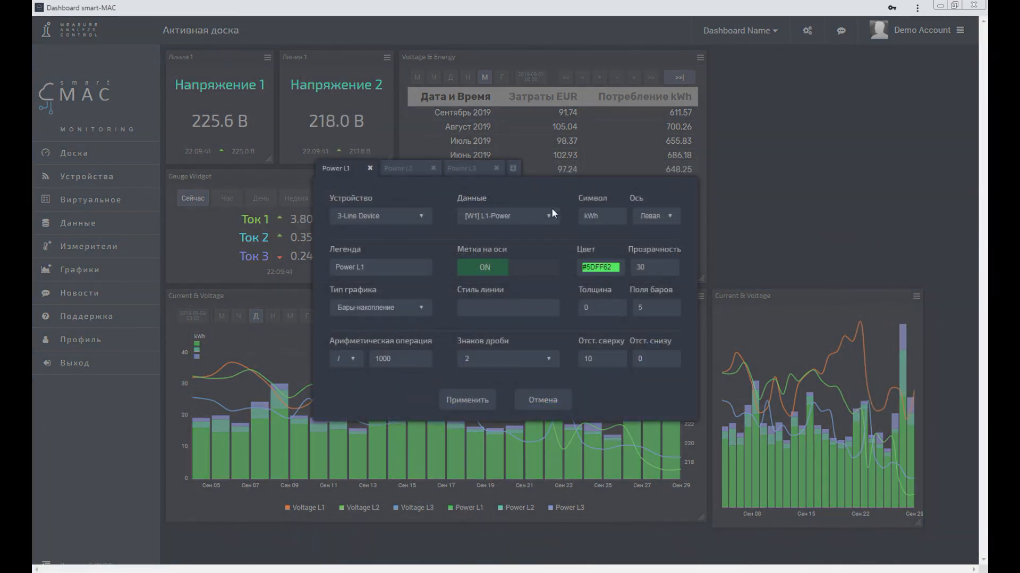
Step: Recolor the copied chart's Power L1 series cyan, Power L2 blue and Power L3 magenta, and apply the settings
click(598, 265)
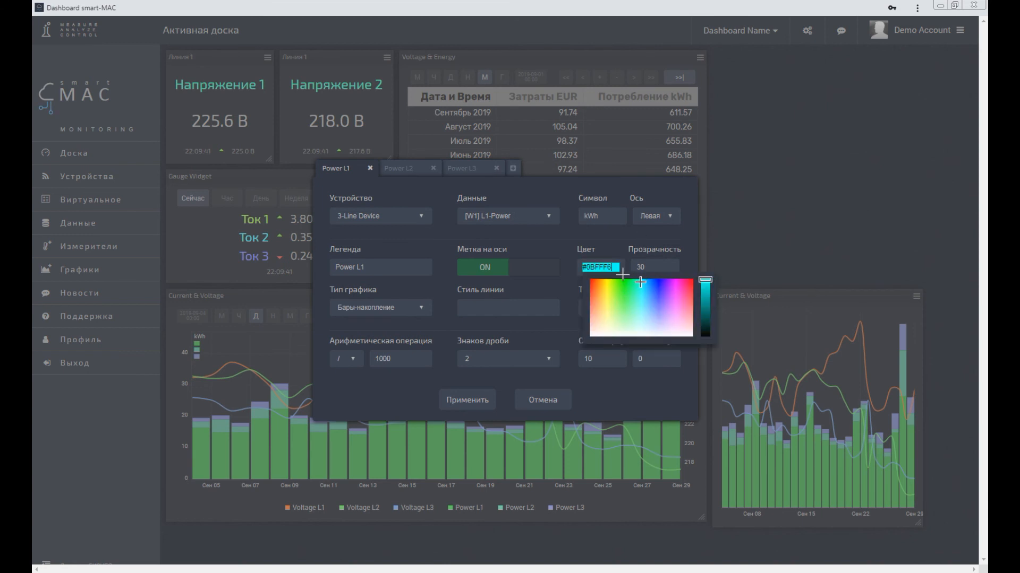
click(404, 169)
click(598, 267)
click(456, 169)
click(599, 266)
click(670, 284)
click(472, 402)
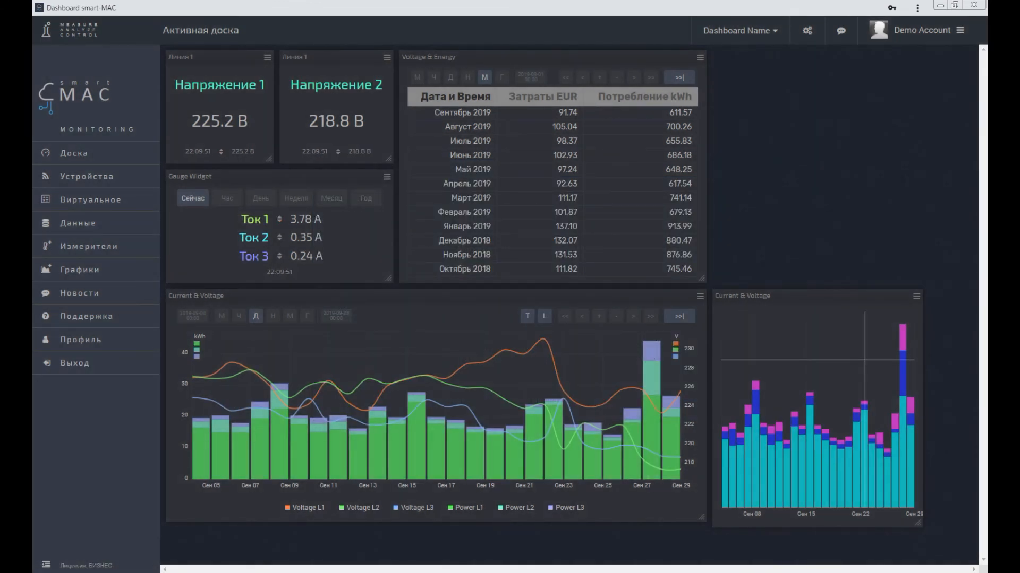
Step: Shorten the copied chart slightly to match the height of the original chart and save the dashboard settings
drag(917, 523, 918, 517)
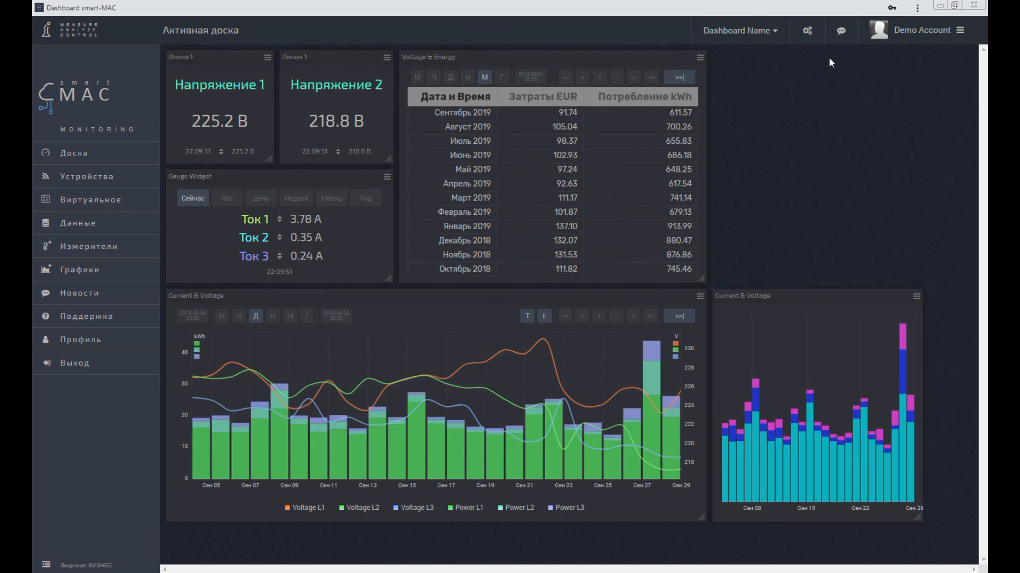
click(807, 30)
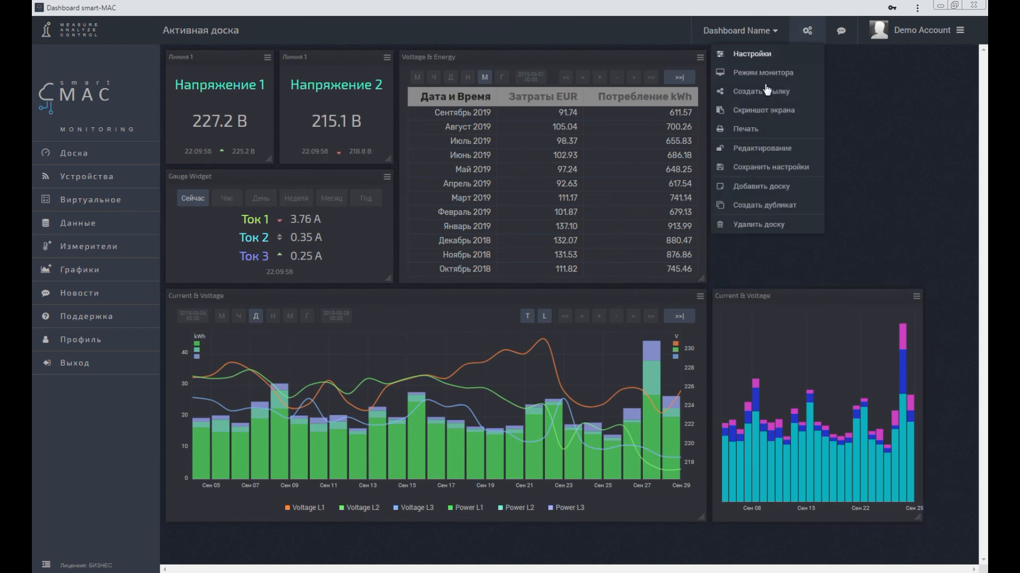
click(755, 166)
click(508, 321)
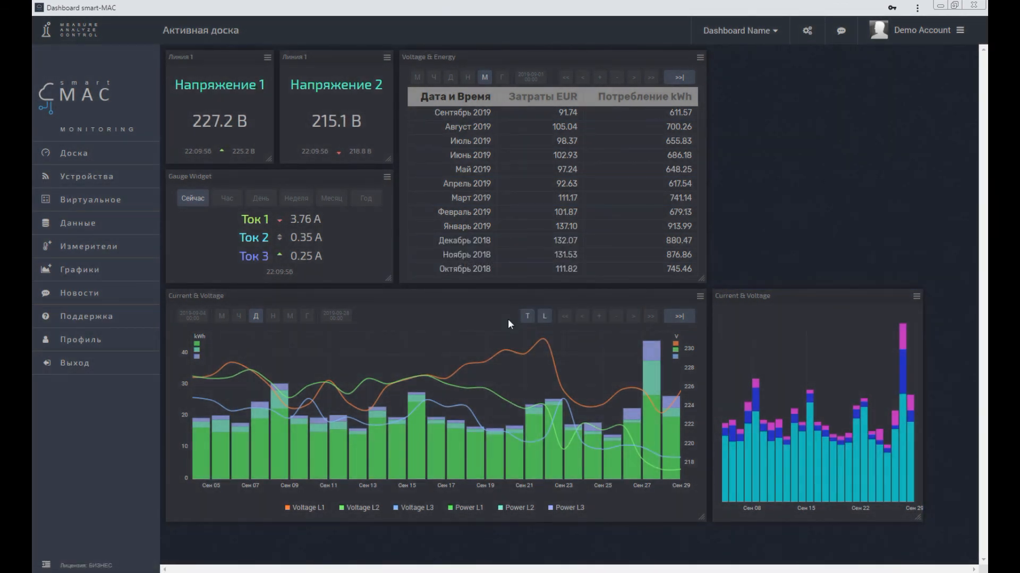